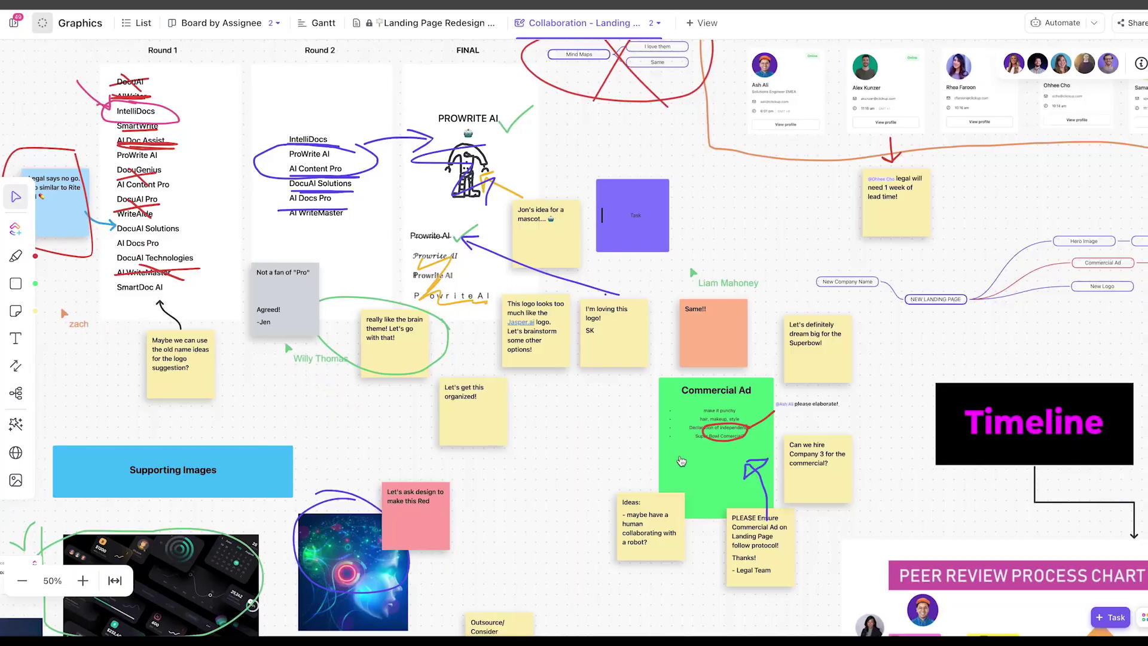
scroll(681, 461, up, 3)
scroll(681, 462, right, 3)
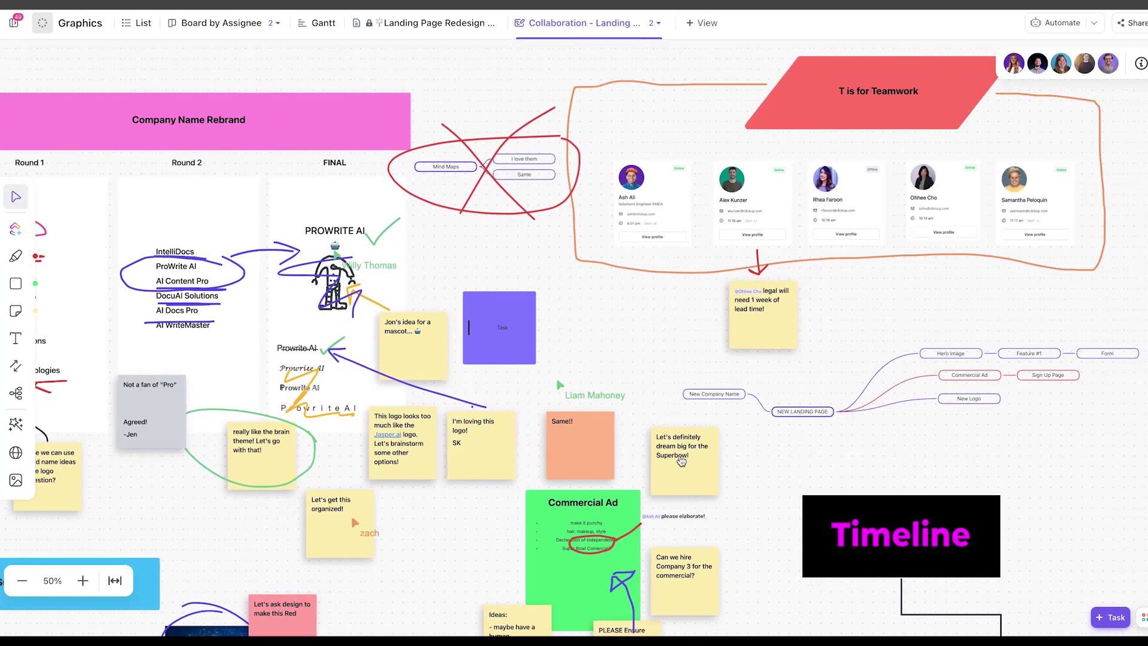
scroll(681, 461, left, 1)
scroll(681, 461, down, 3)
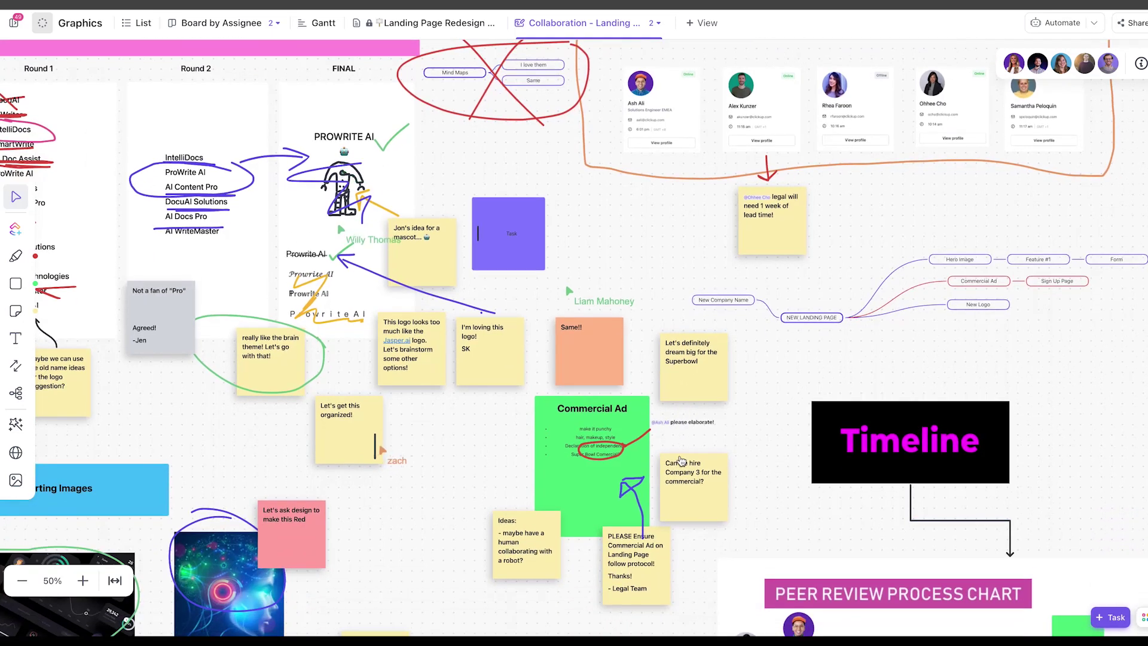
scroll(680, 462, left, 2)
scroll(681, 462, down, 2)
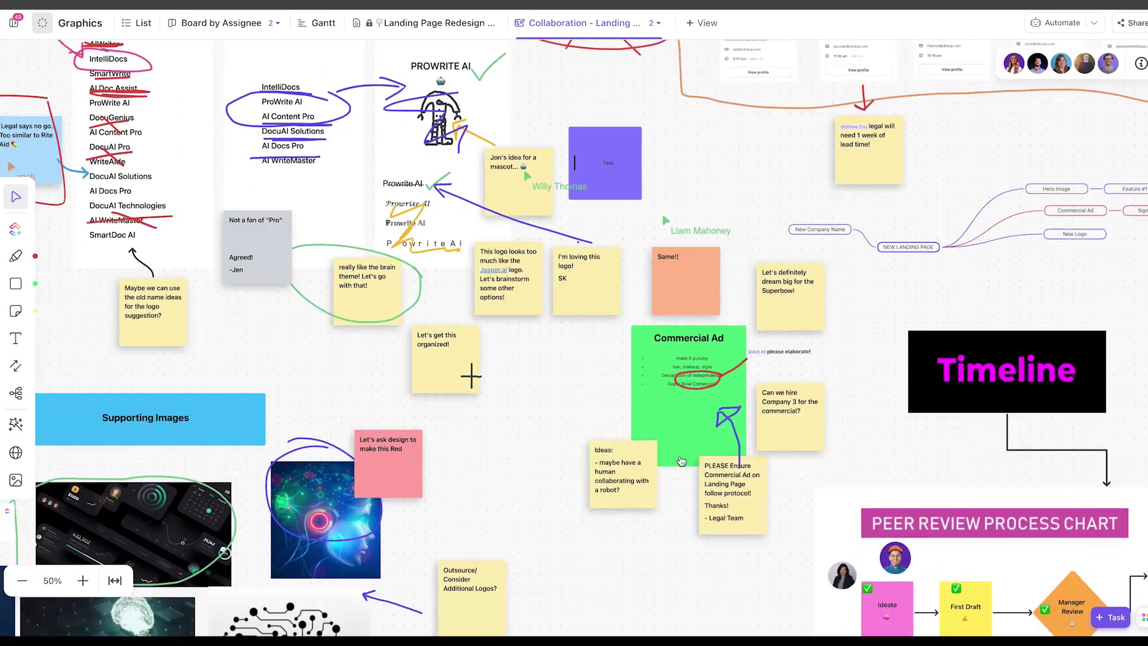
scroll(680, 461, down, 1)
scroll(681, 461, down, 3)
scroll(680, 461, down, 1)
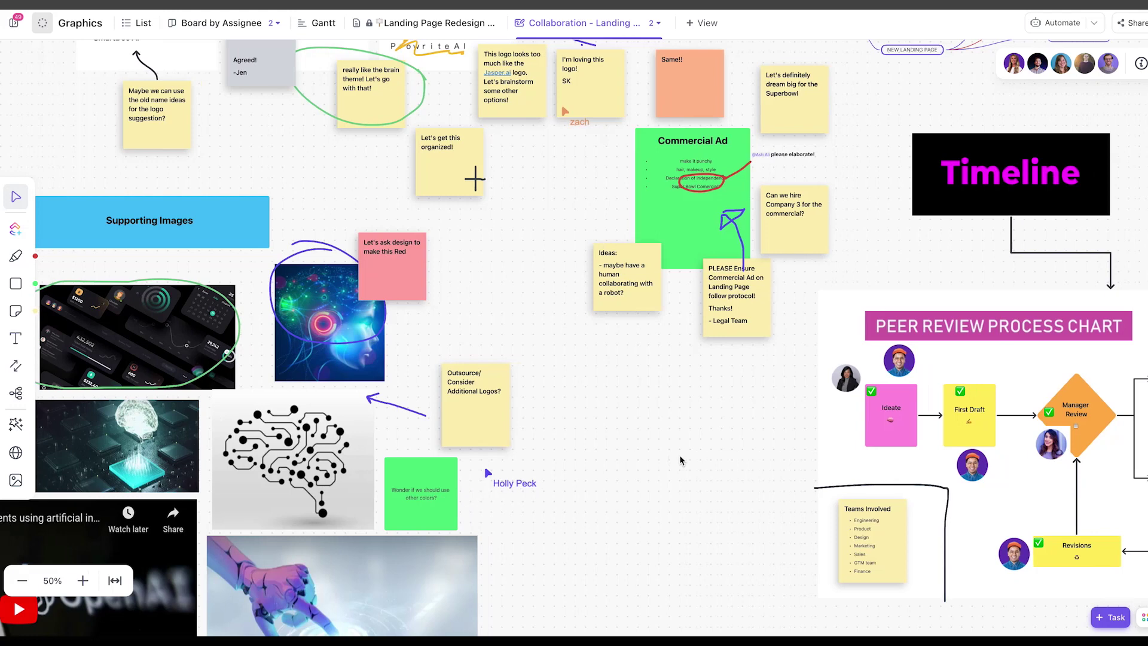
scroll(681, 462, left, 3)
scroll(680, 461, left, 2)
scroll(681, 462, left, 1)
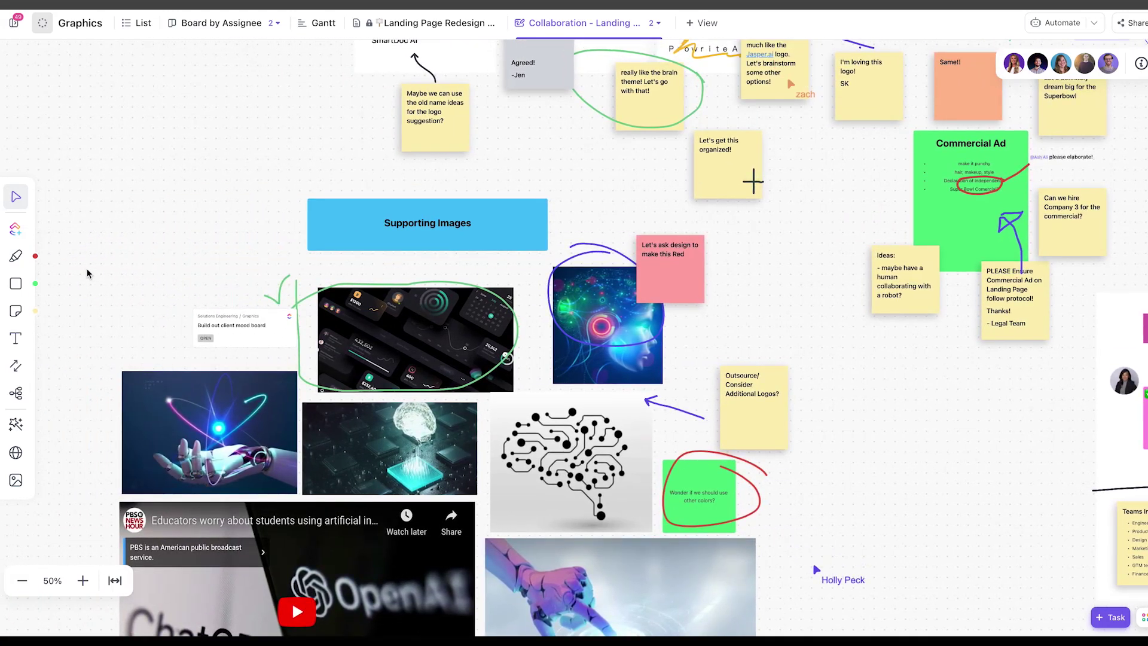
Switch to the Pen tool to draw freehand on the whiteboard.
click(16, 260)
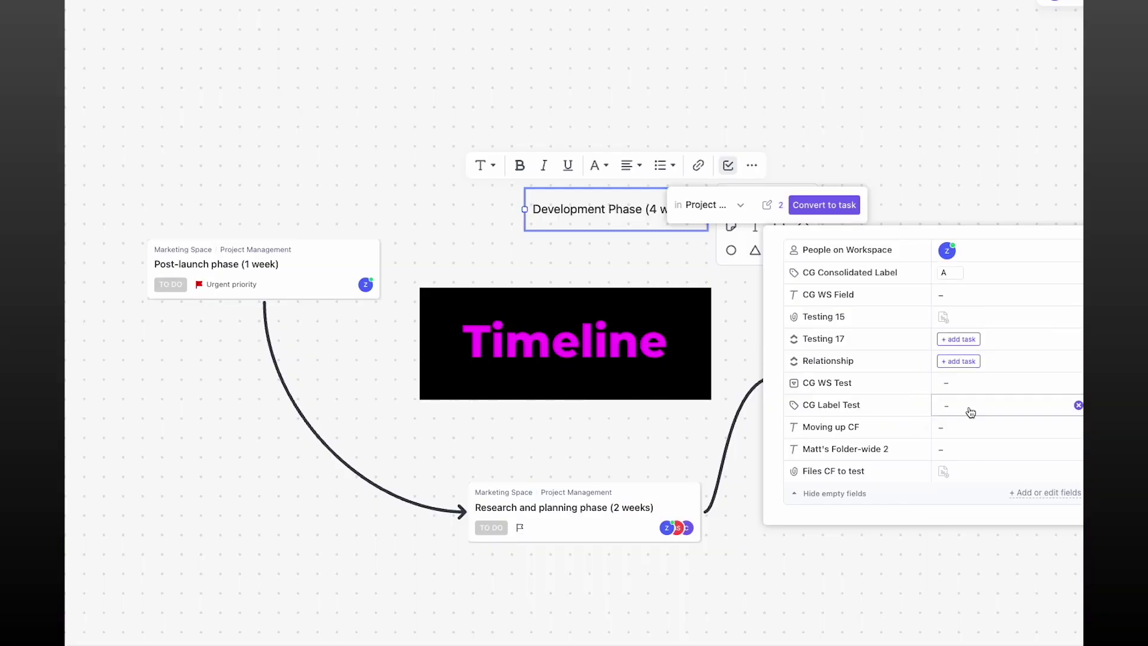
Convert the Development Phase text to a task with High priority and a second assignee.
click(808, 210)
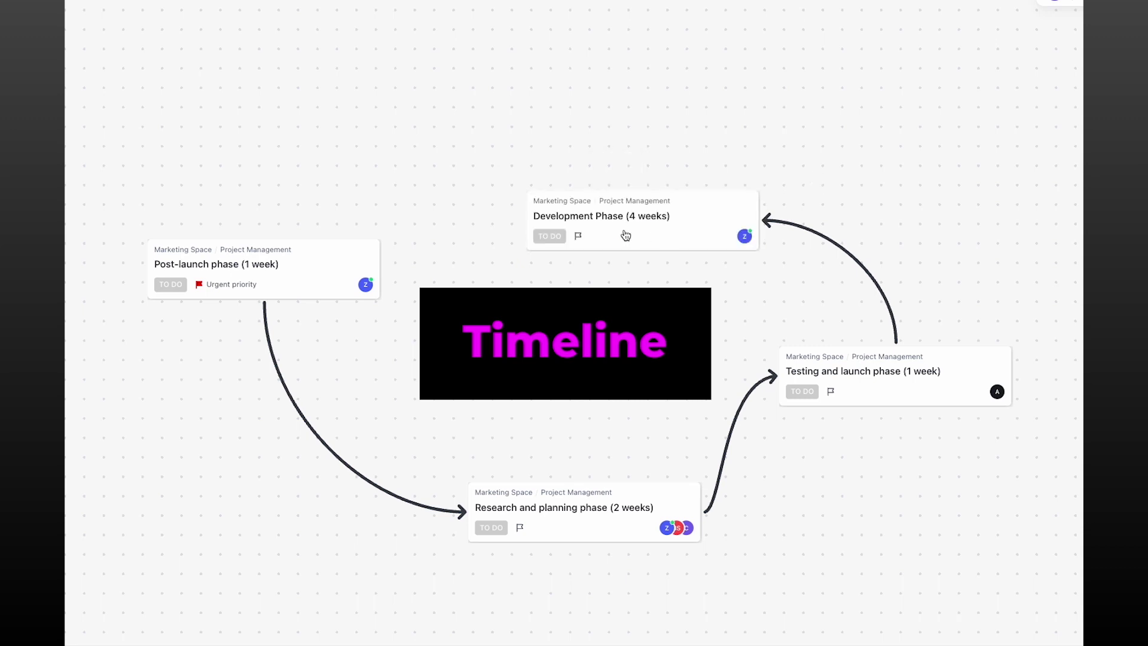
click(578, 236)
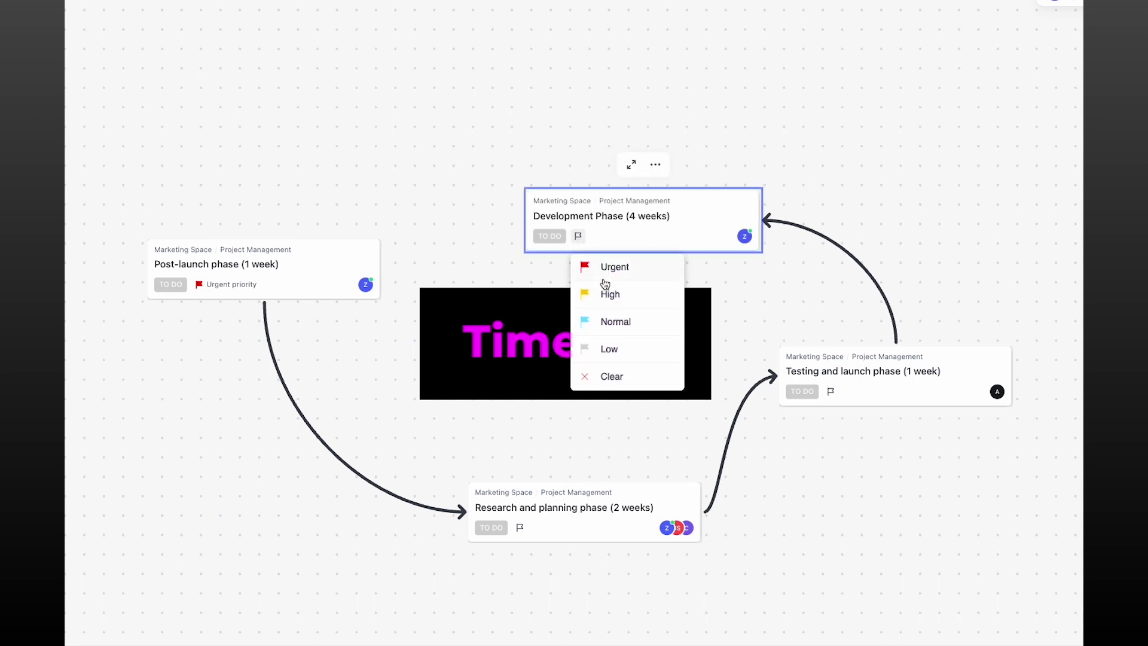
click(608, 296)
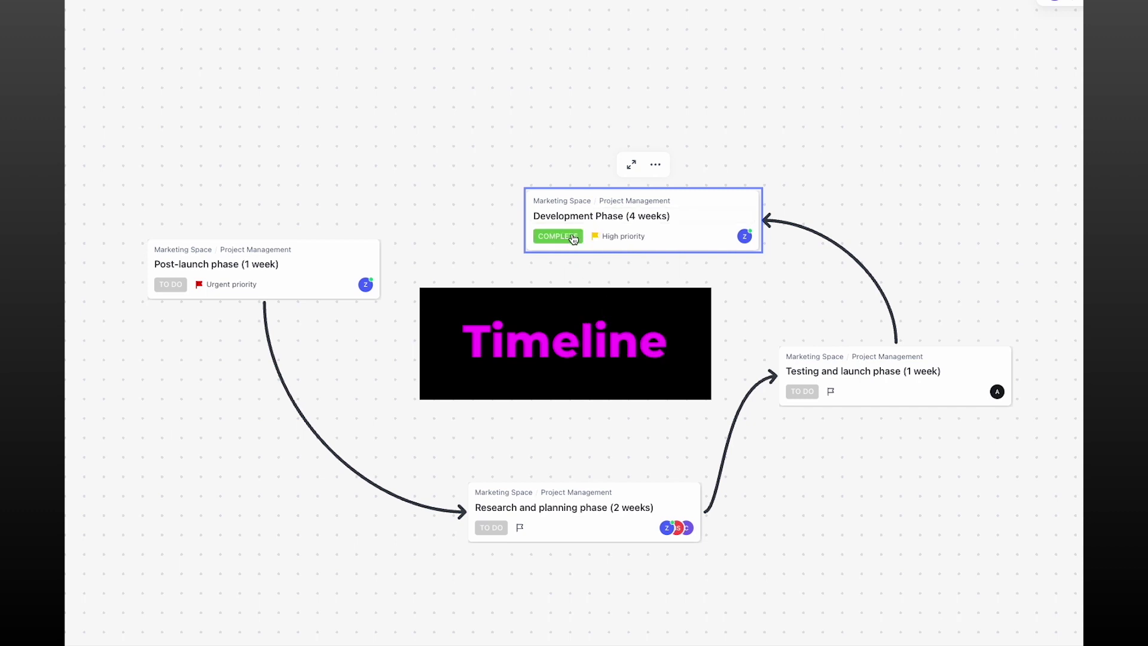
click(745, 236)
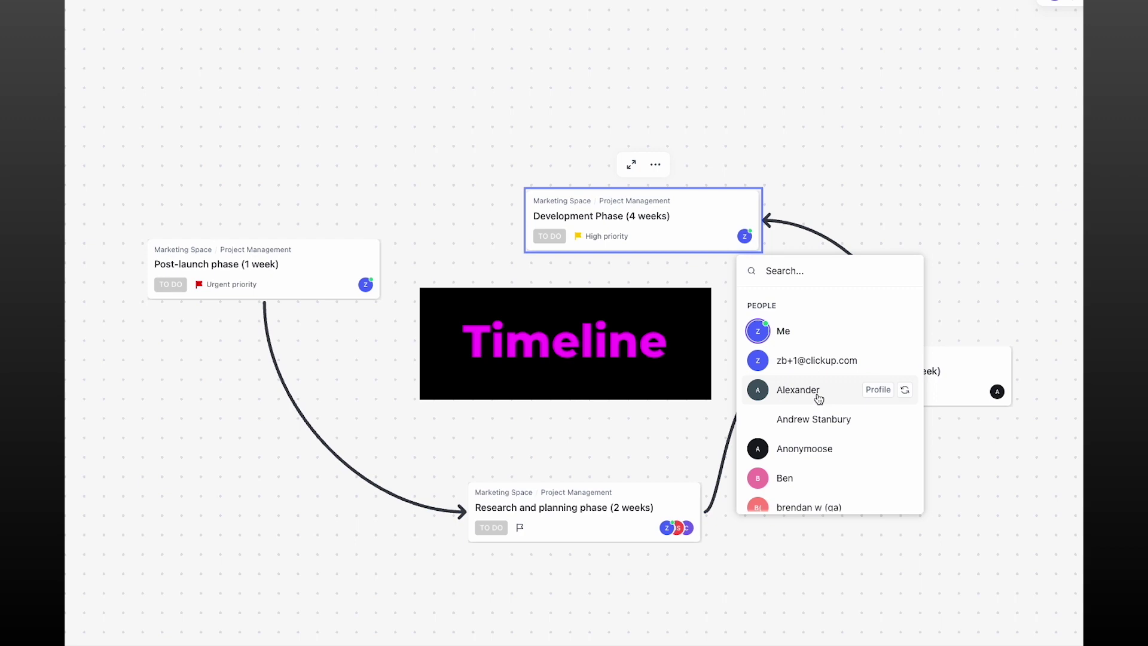
click(798, 390)
click(767, 141)
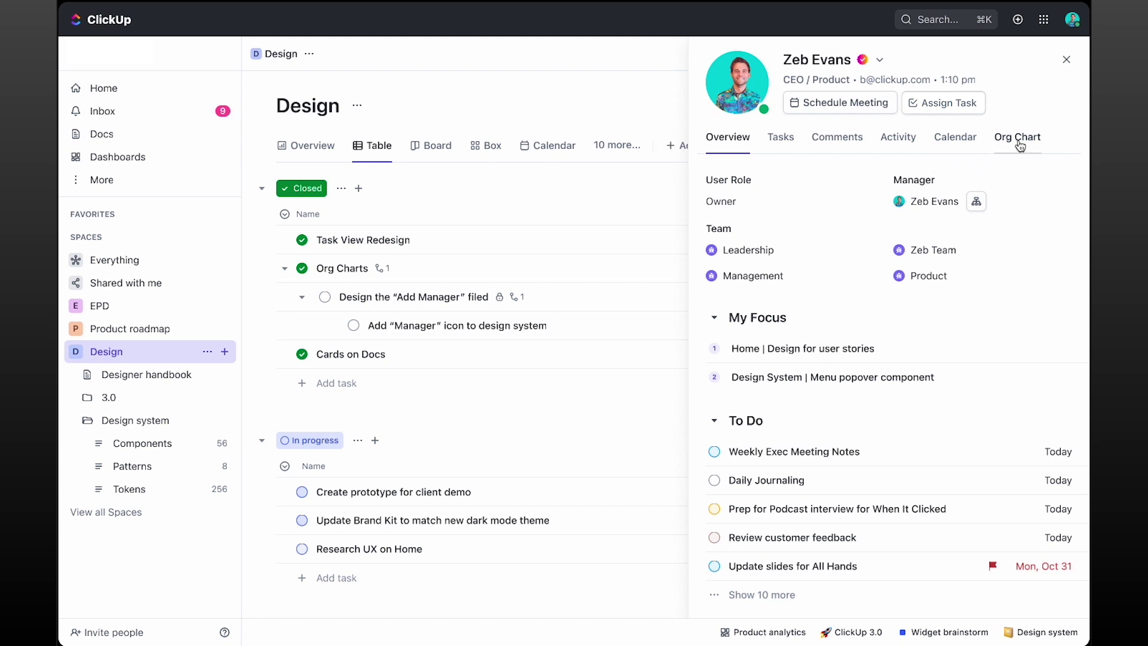
Browse the teammate's Org Chart, viewing the product design head and returning to the CEO.
click(1019, 142)
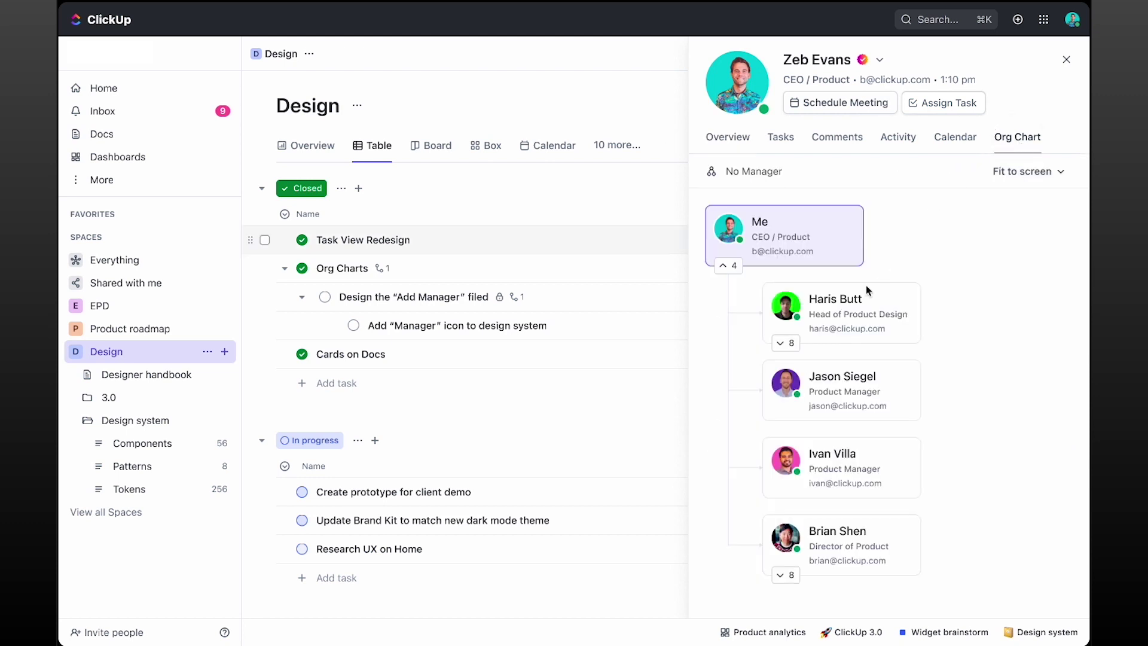
click(860, 309)
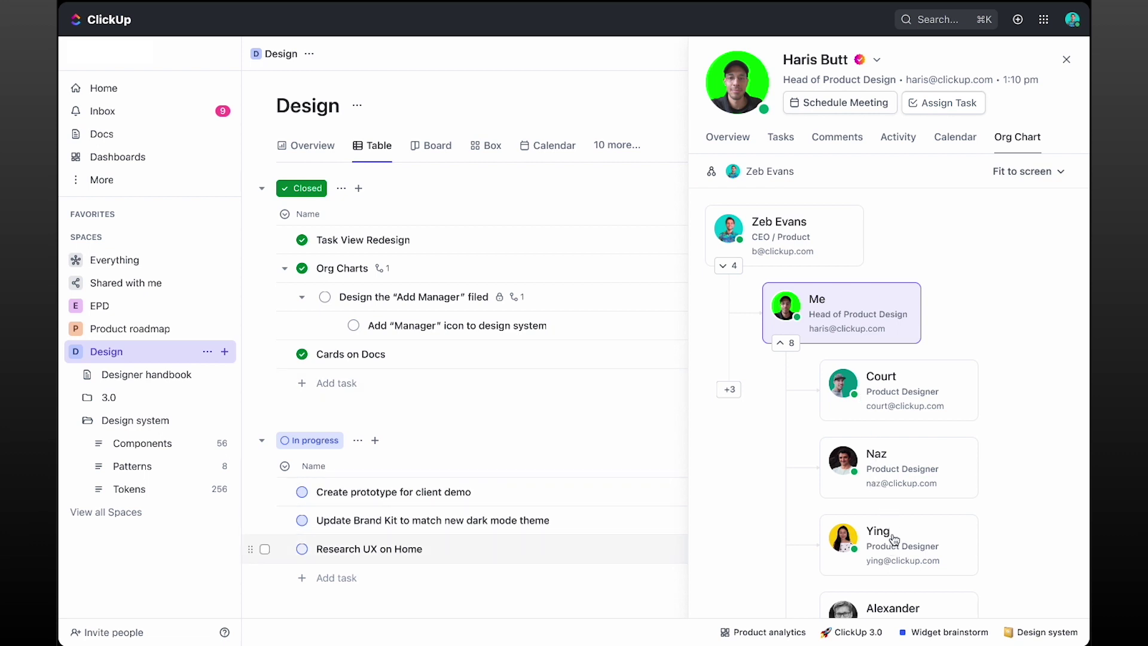
click(809, 236)
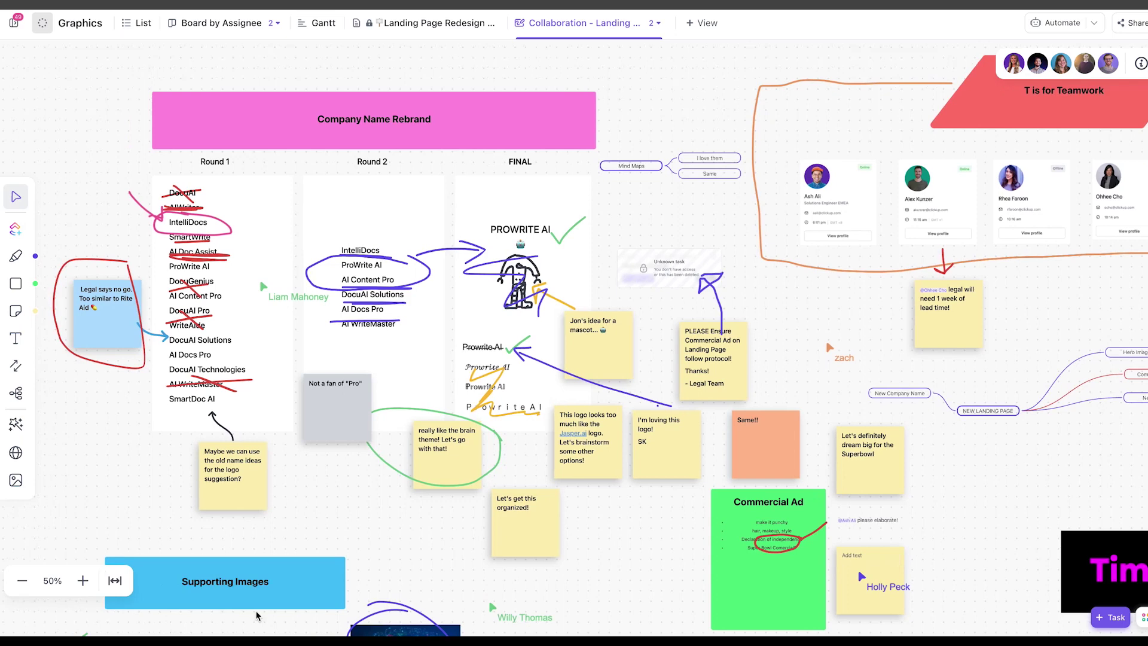
click(20, 581)
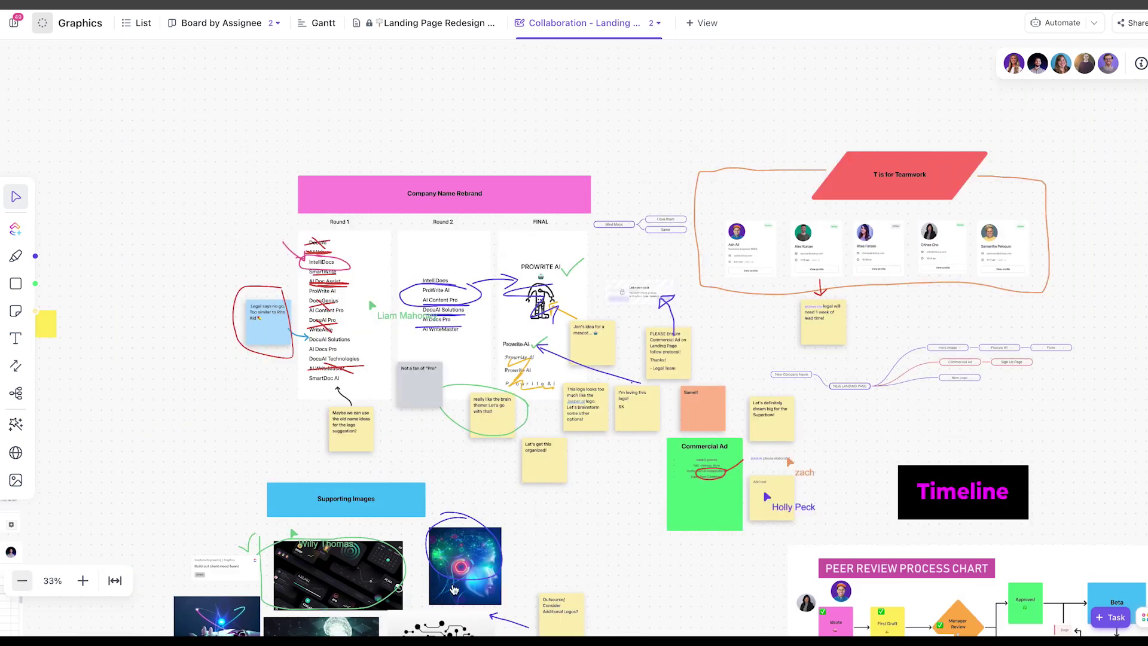
scroll(648, 599, down, 5)
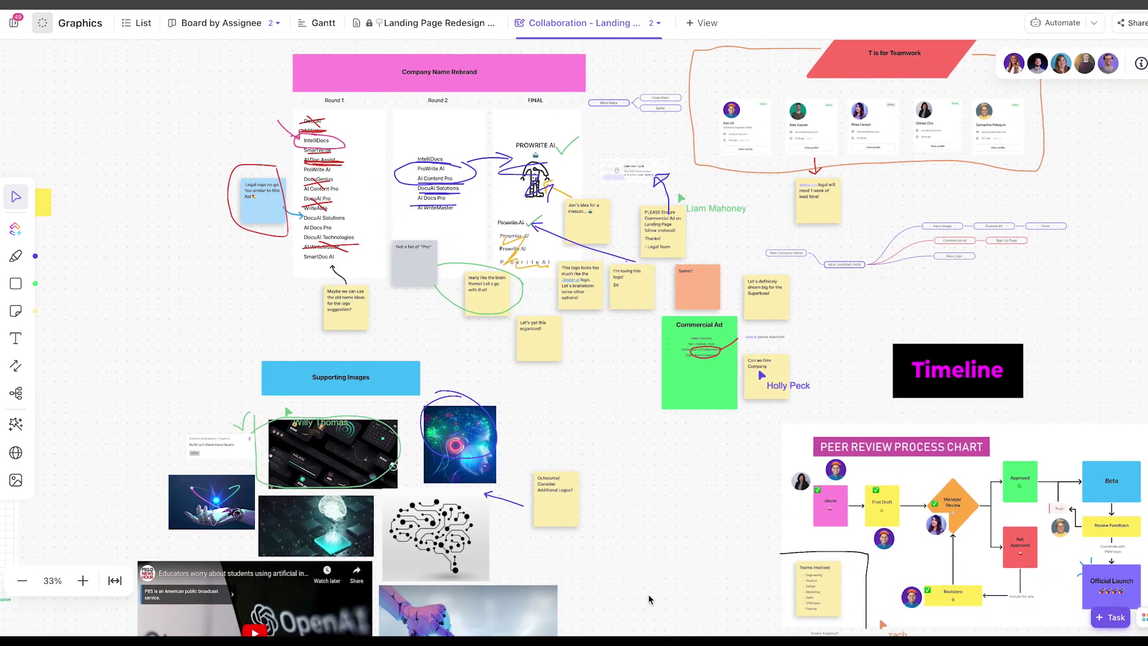
scroll(649, 599, down, 3)
scroll(649, 599, down, 2)
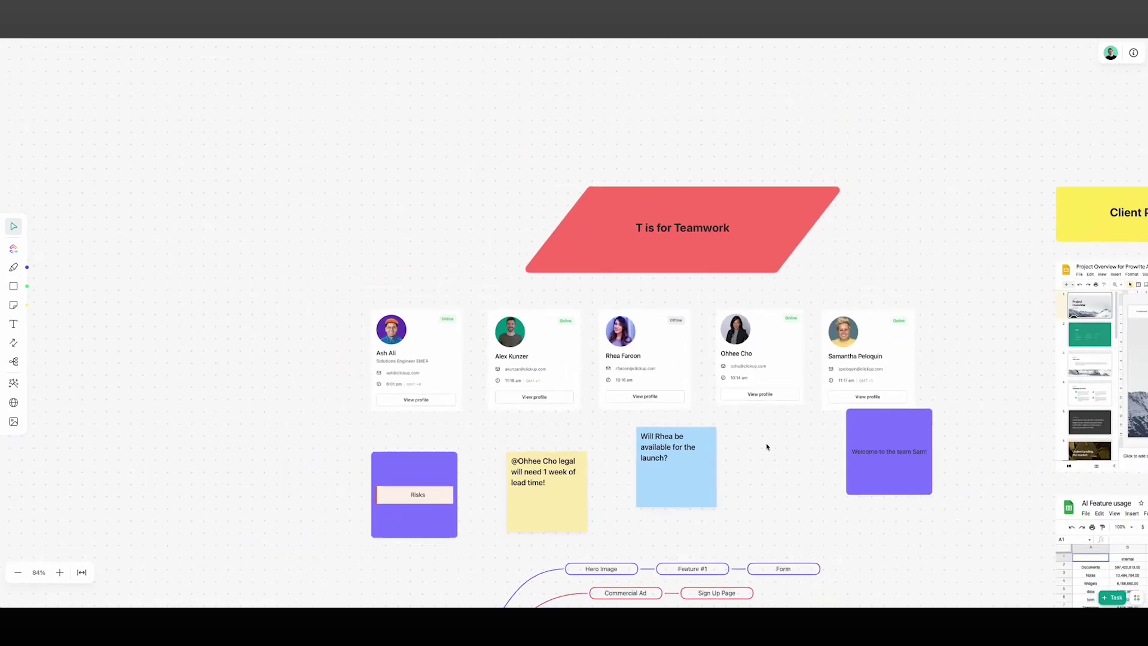
scroll(762, 448, right, 10)
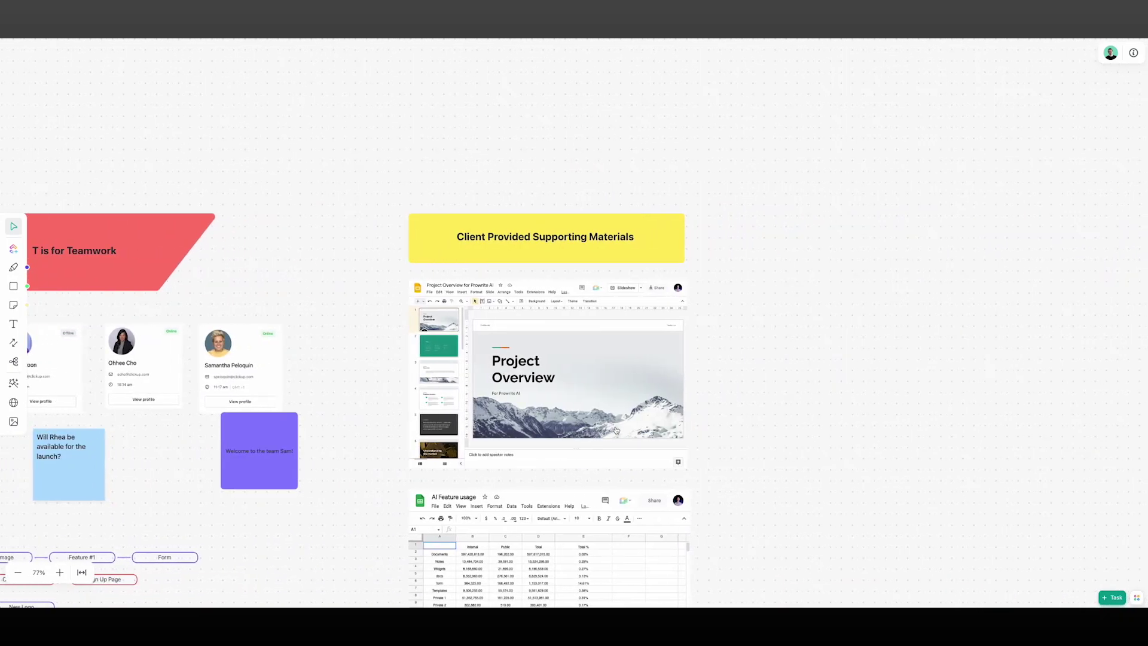
scroll(615, 431, right, 5)
scroll(616, 431, down, 2)
scroll(615, 430, down, 2)
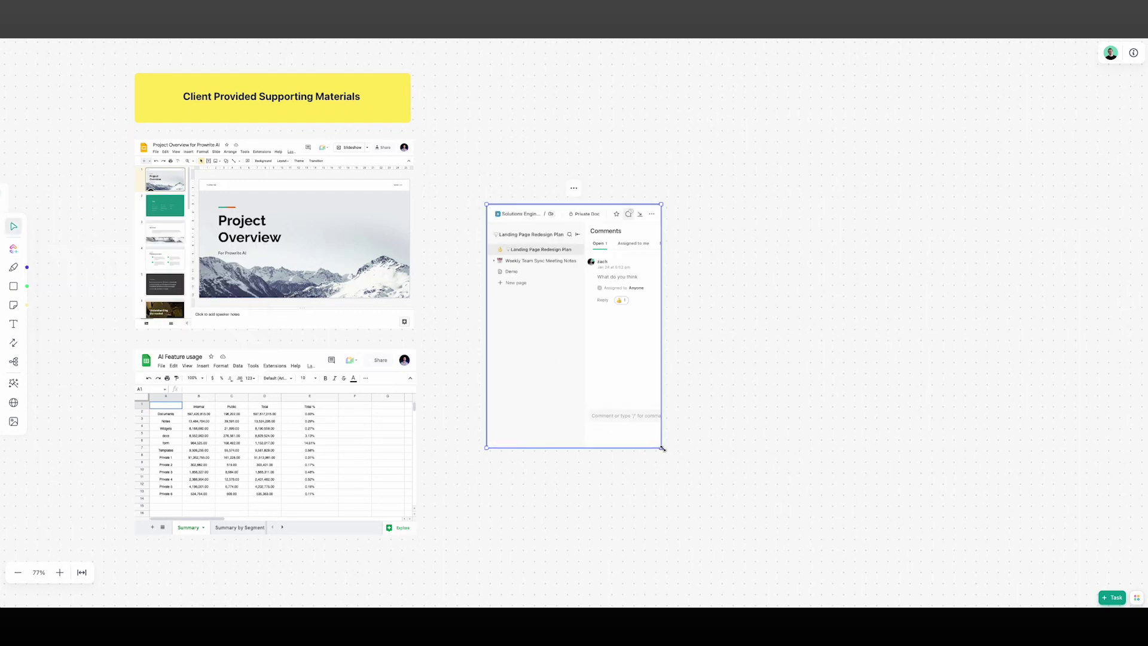
Enlarge the embedded Landing Page Redesign Plan doc card on the whiteboard.
drag(665, 450, 1044, 607)
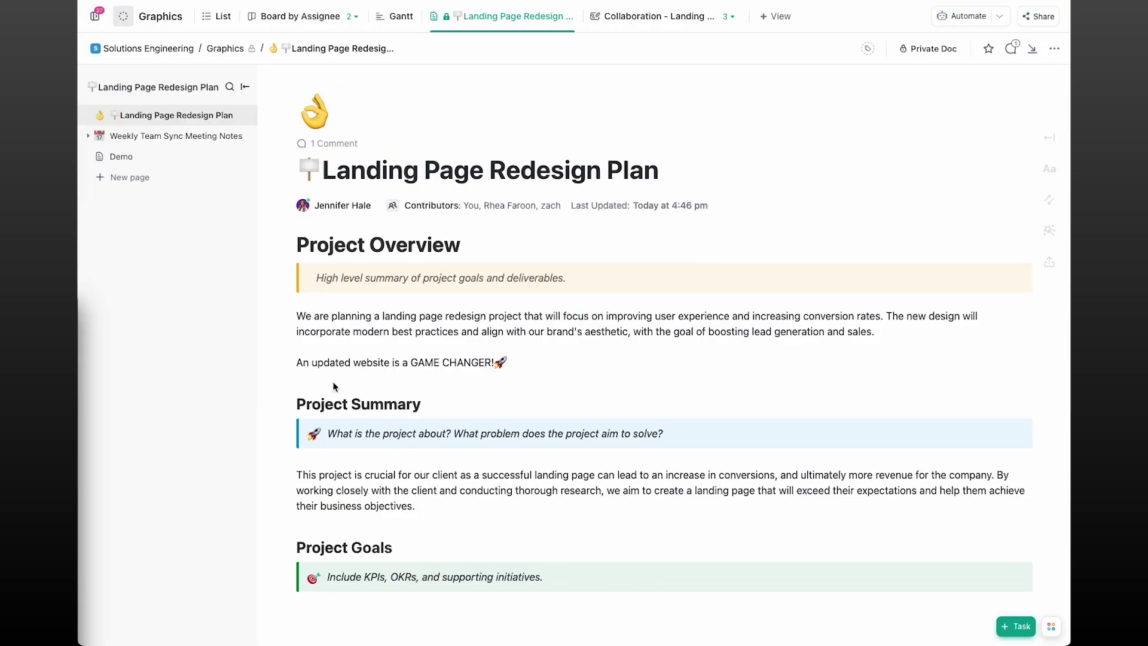
mouse_move(348, 378)
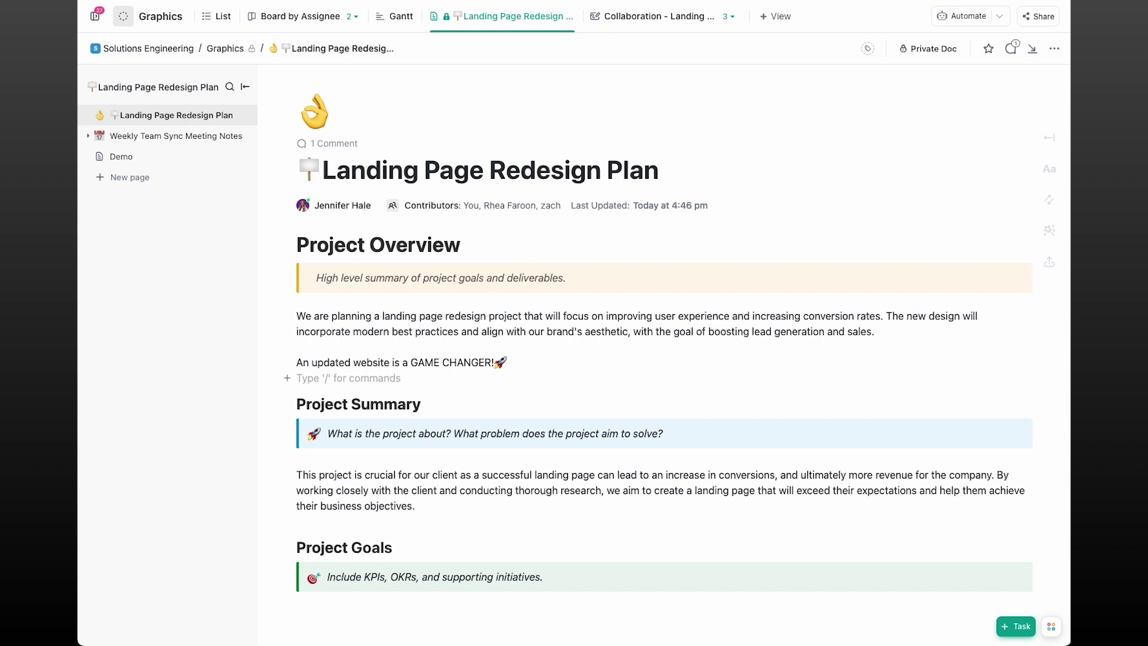
Insert a 'game changer' GIPHY embed below the GAME CHANGER line.
click(287, 378)
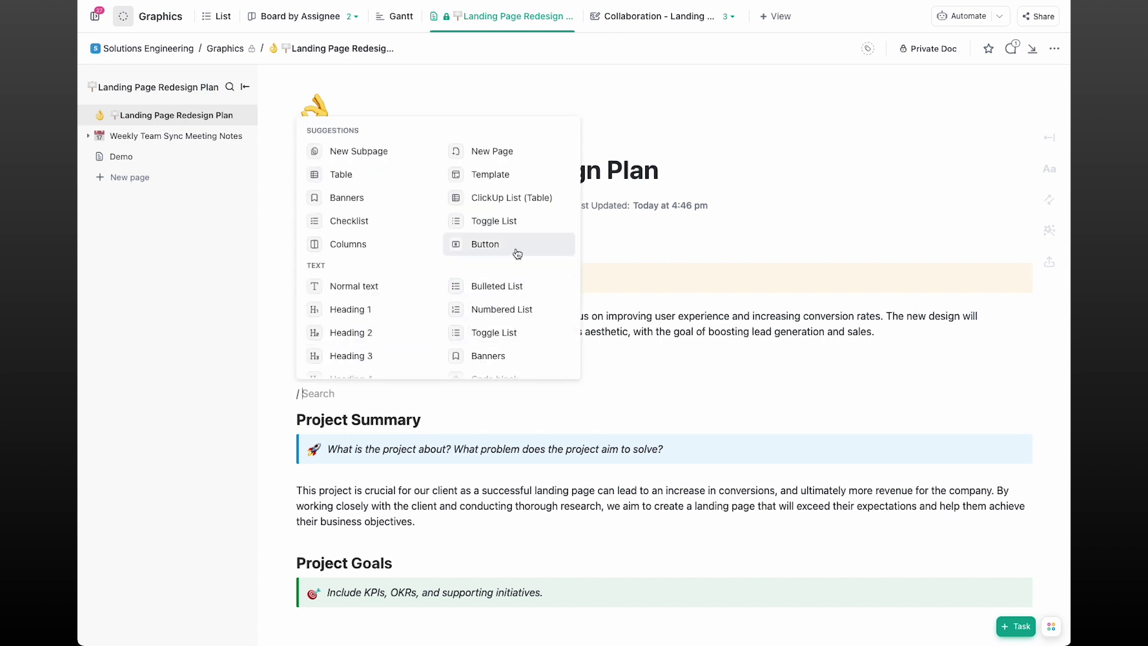
scroll(517, 254, down, 1)
scroll(517, 254, down, 2)
scroll(516, 254, down, 2)
scroll(518, 256, down, 1)
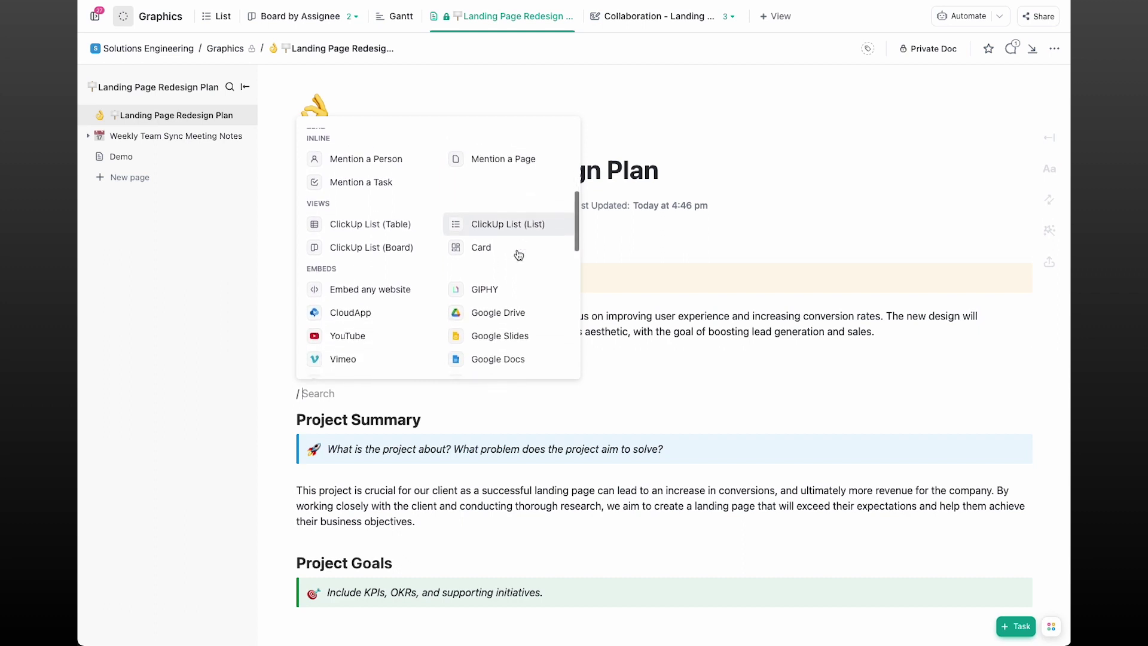
text(banne)
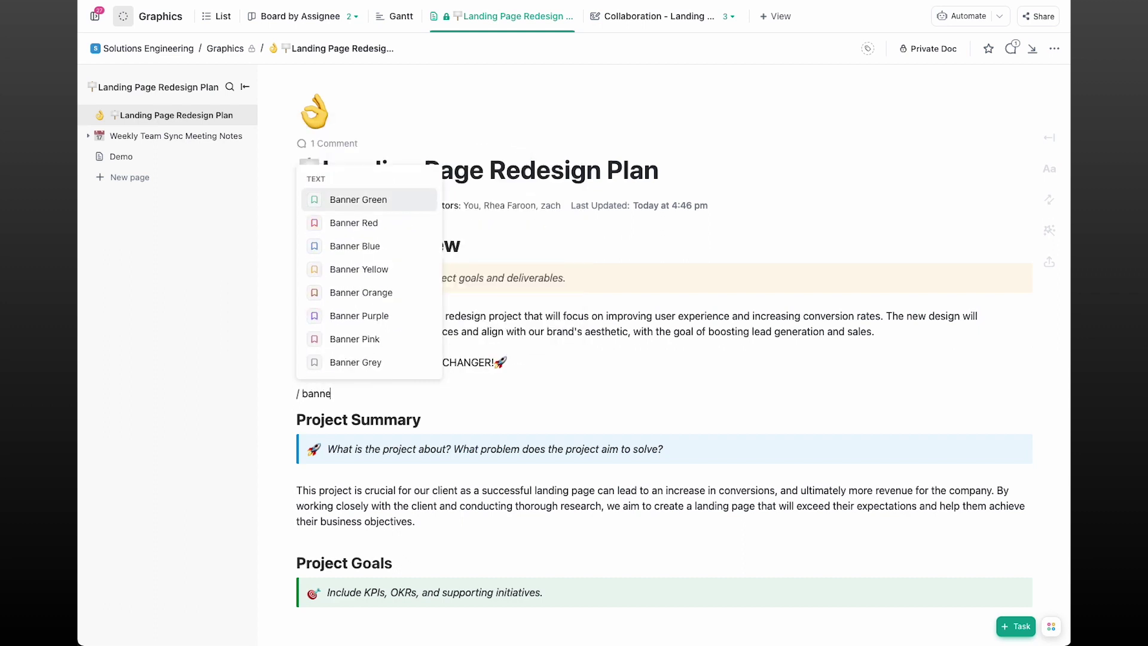
text(tabl)
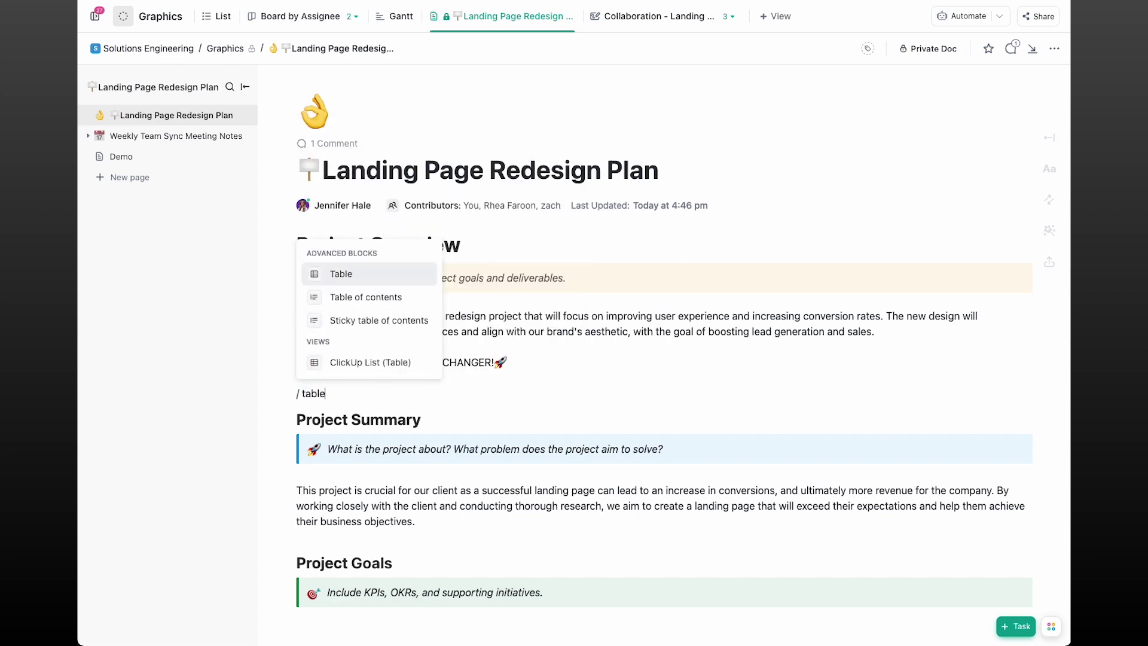
text(embed)
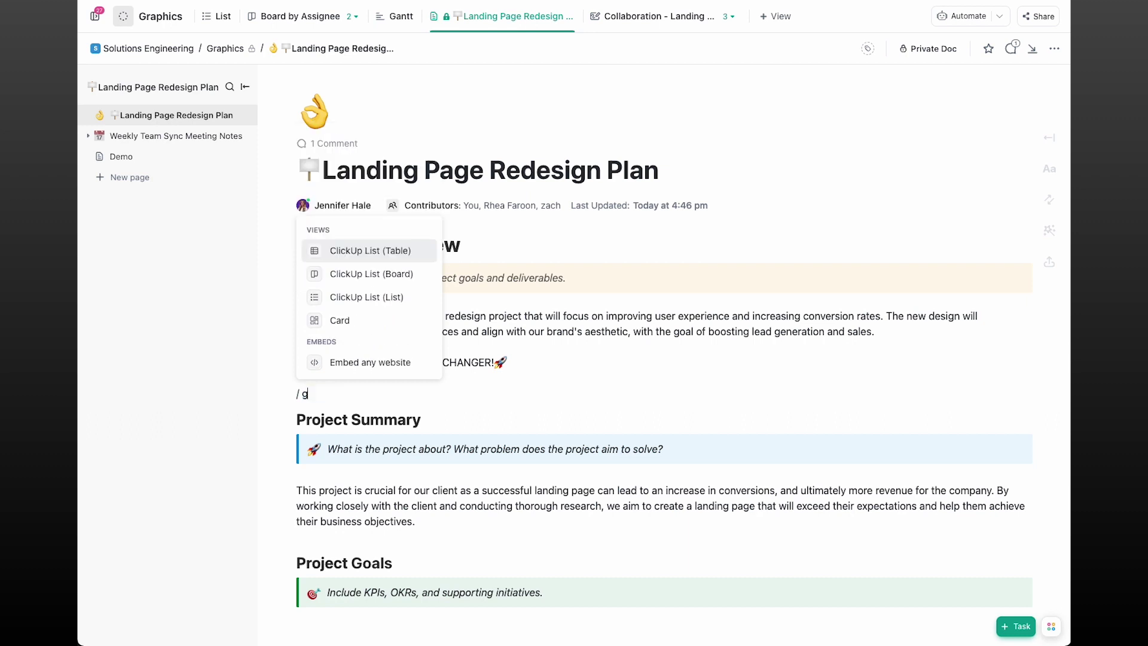
text(iphy)
key(Return)
text(game changer)
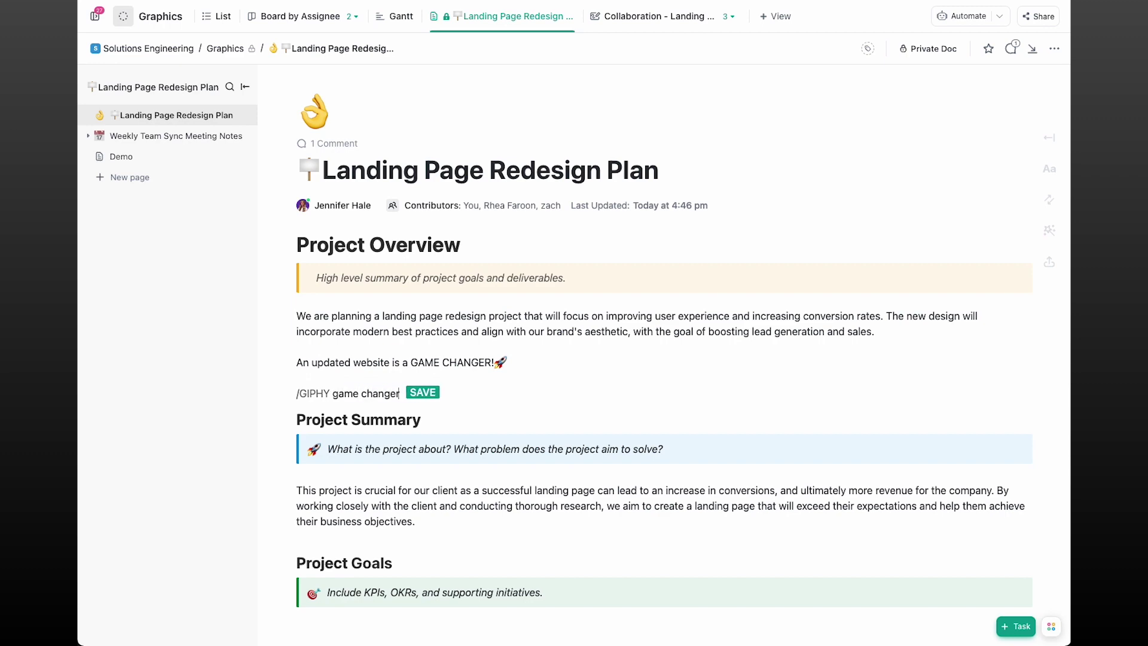
key(Return)
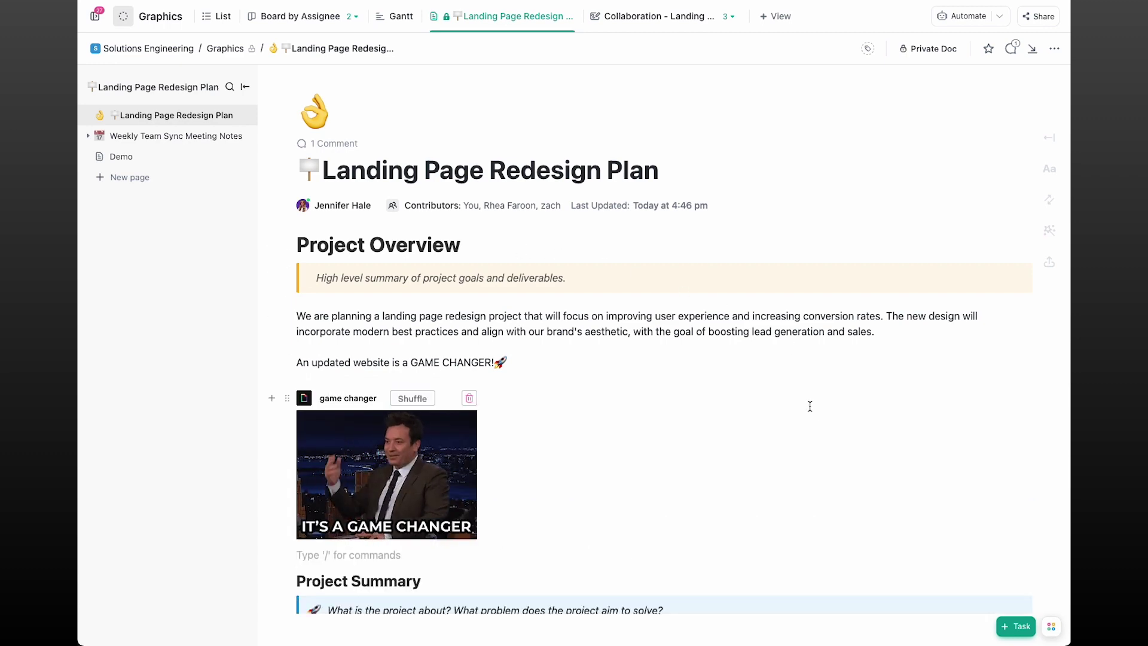
scroll(810, 408, down, 1)
scroll(812, 412, down, 1)
scroll(811, 412, down, 1)
scroll(809, 417, down, 1)
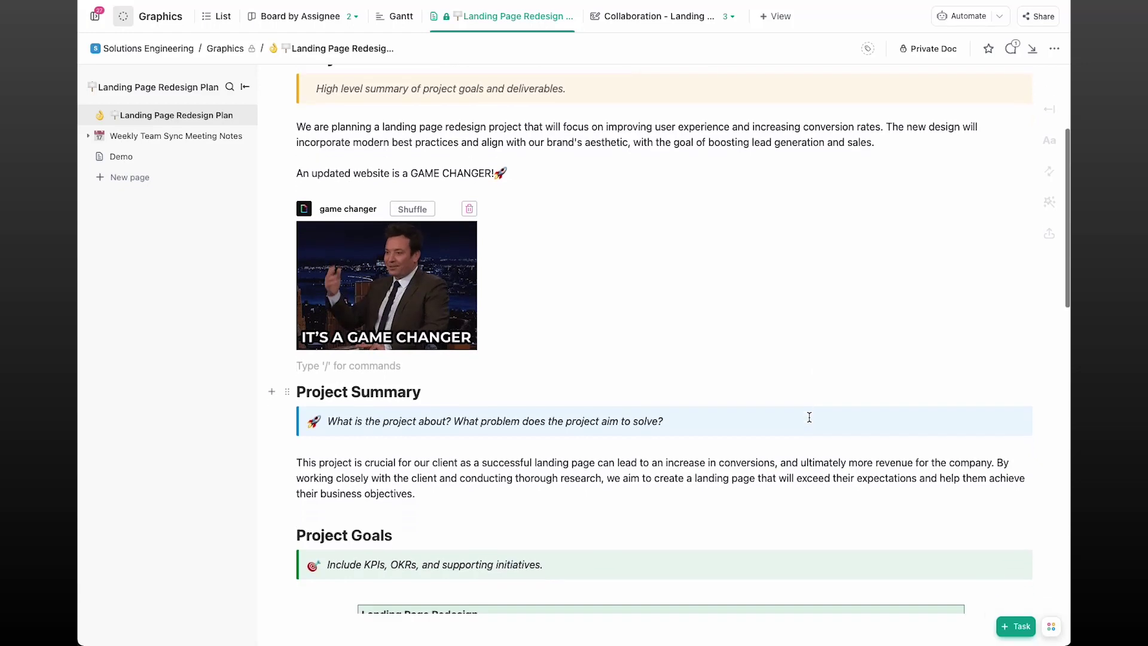
scroll(810, 417, down, 1)
scroll(809, 417, down, 1)
scroll(809, 416, down, 1)
scroll(807, 415, down, 1)
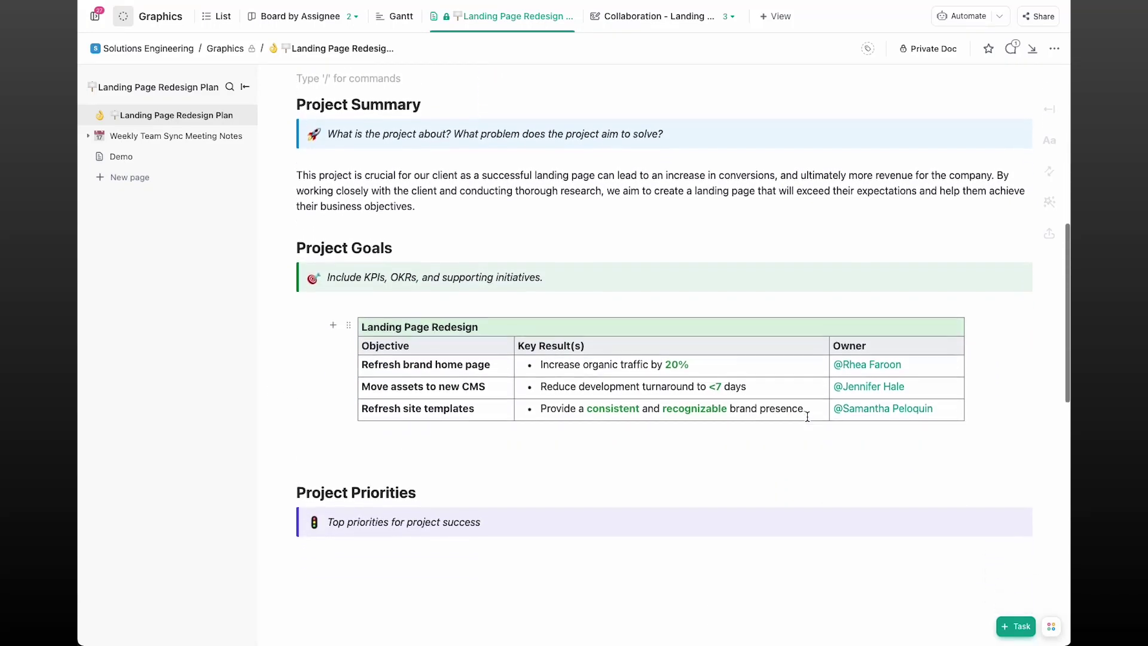
scroll(808, 416, down, 1)
scroll(807, 417, down, 1)
scroll(807, 417, down, 1)
scroll(807, 417, down, 1)
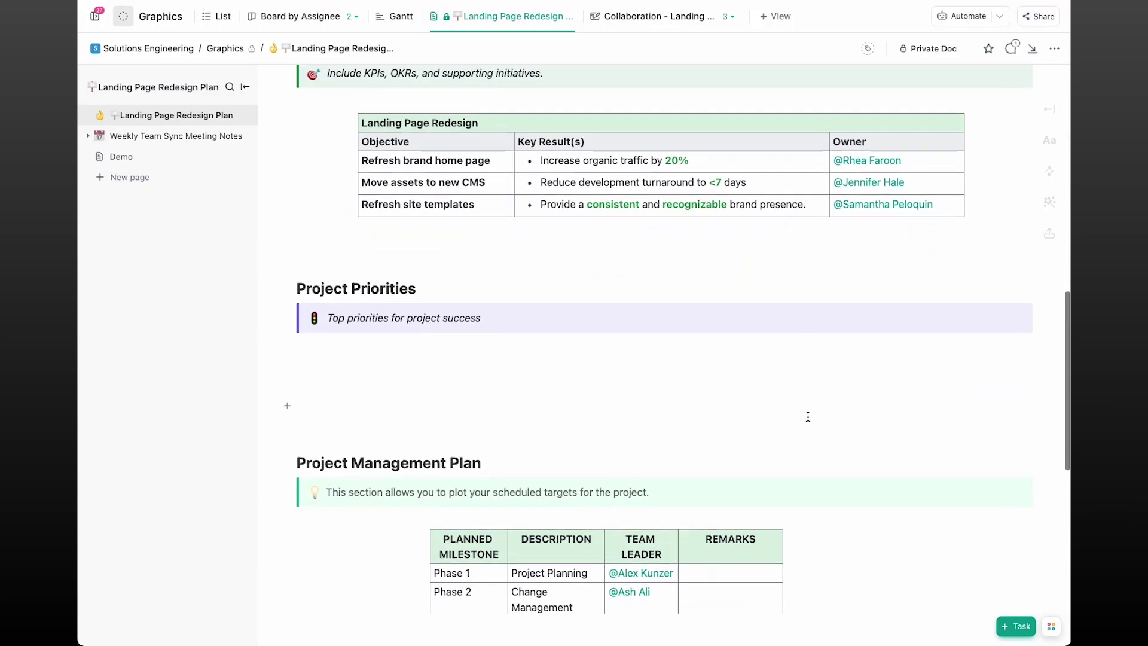
scroll(808, 416, down, 1)
scroll(809, 416, down, 1)
scroll(809, 417, down, 1)
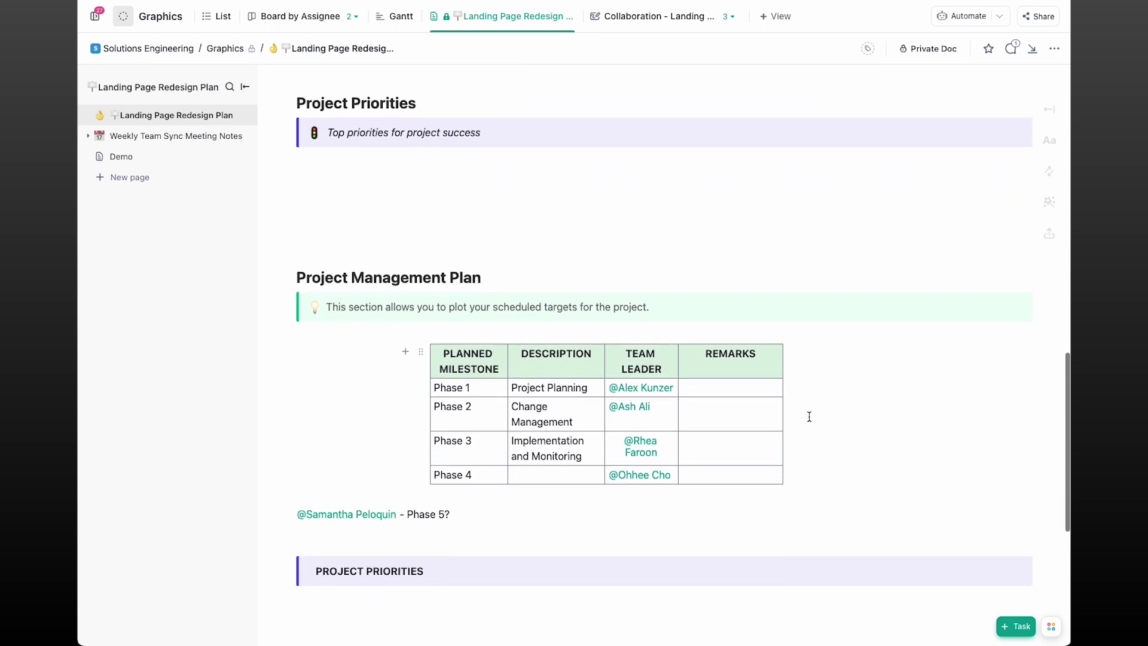
text(/)
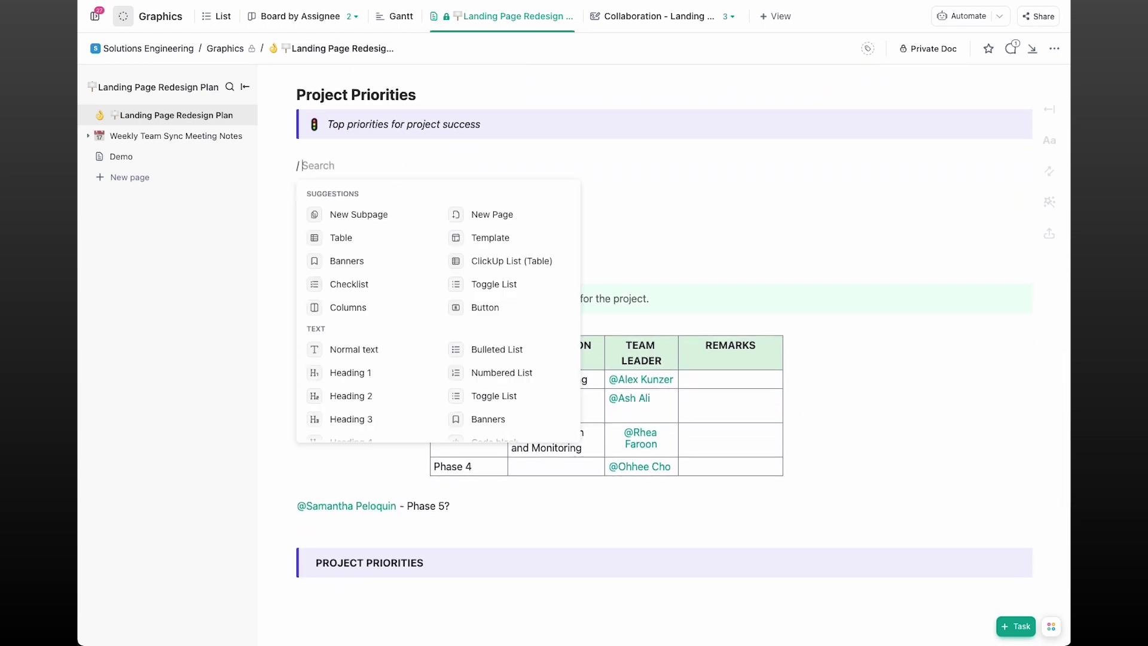
text(card)
Add a Priority Breakdown pie chart card and list its High-priority tasks.
key(Return)
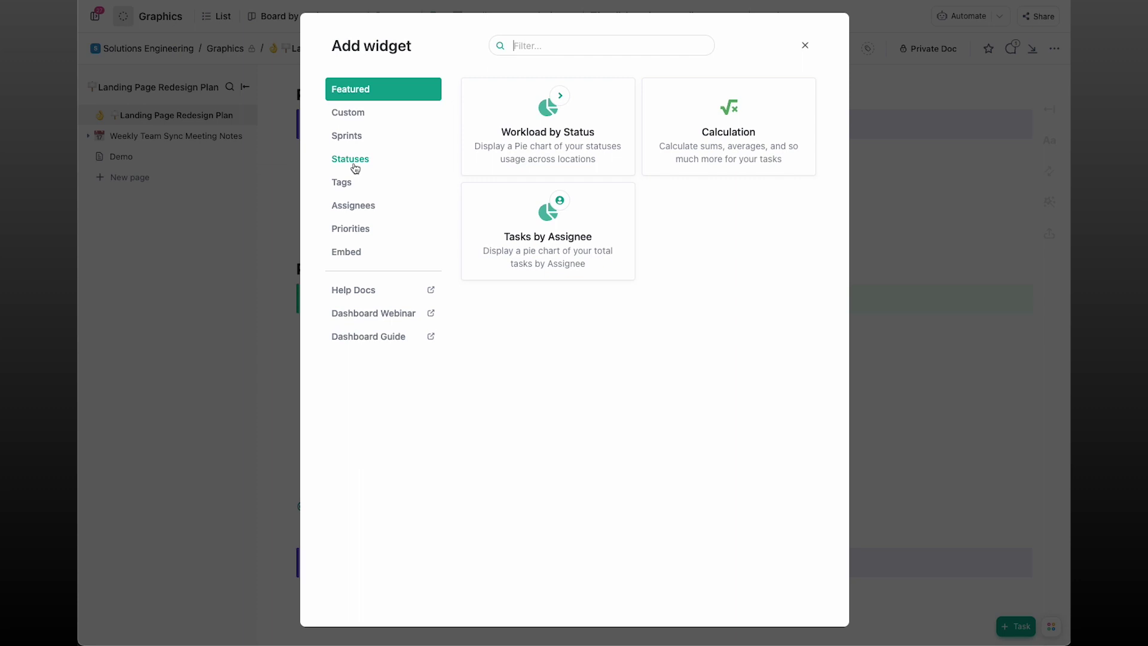
click(344, 234)
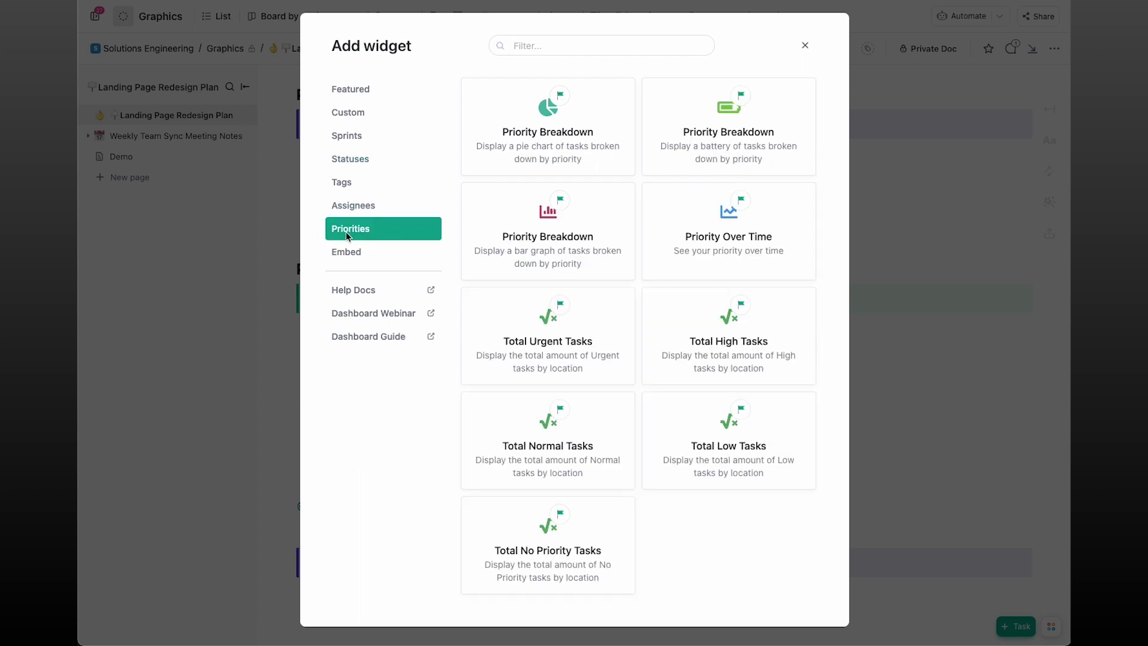
click(547, 137)
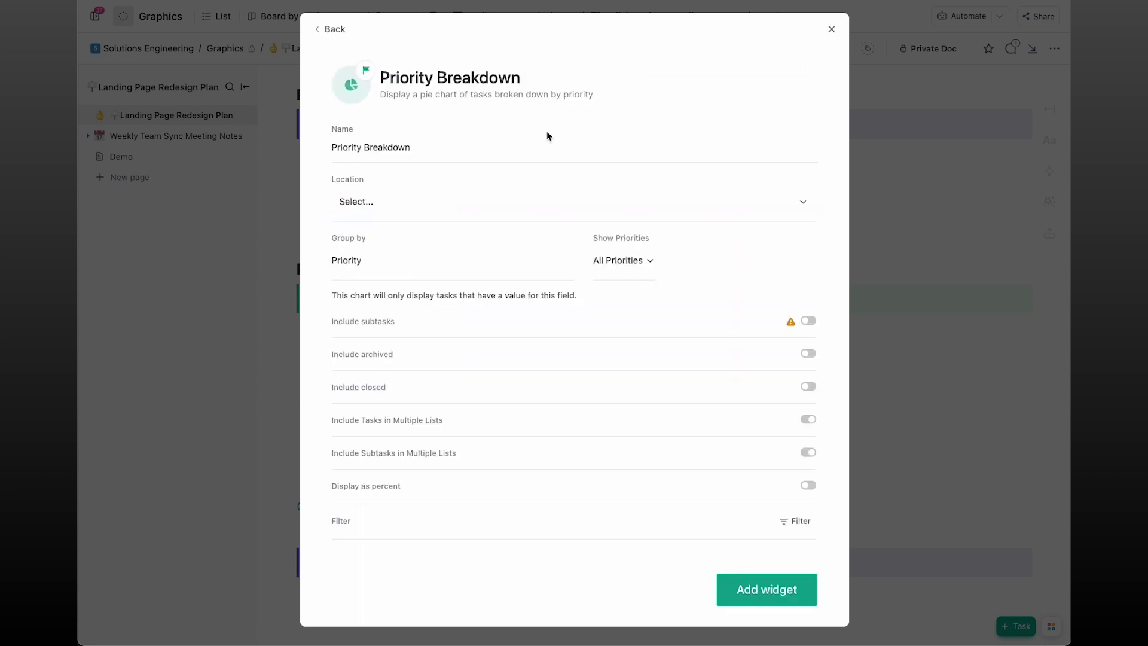
click(431, 211)
text(brand)
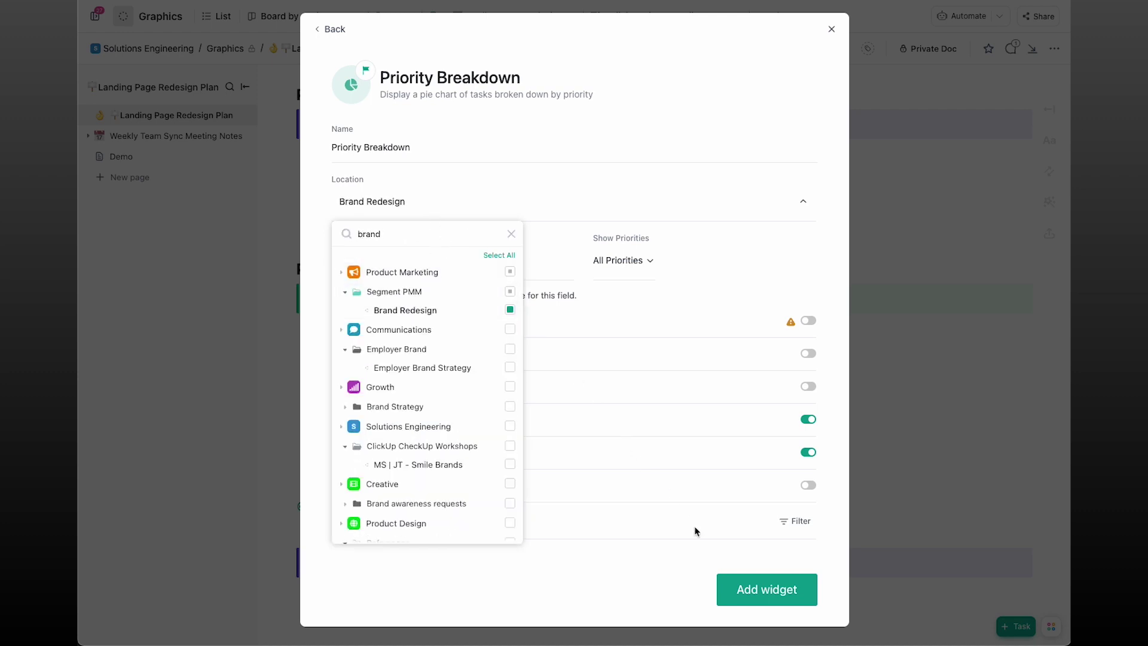
click(749, 593)
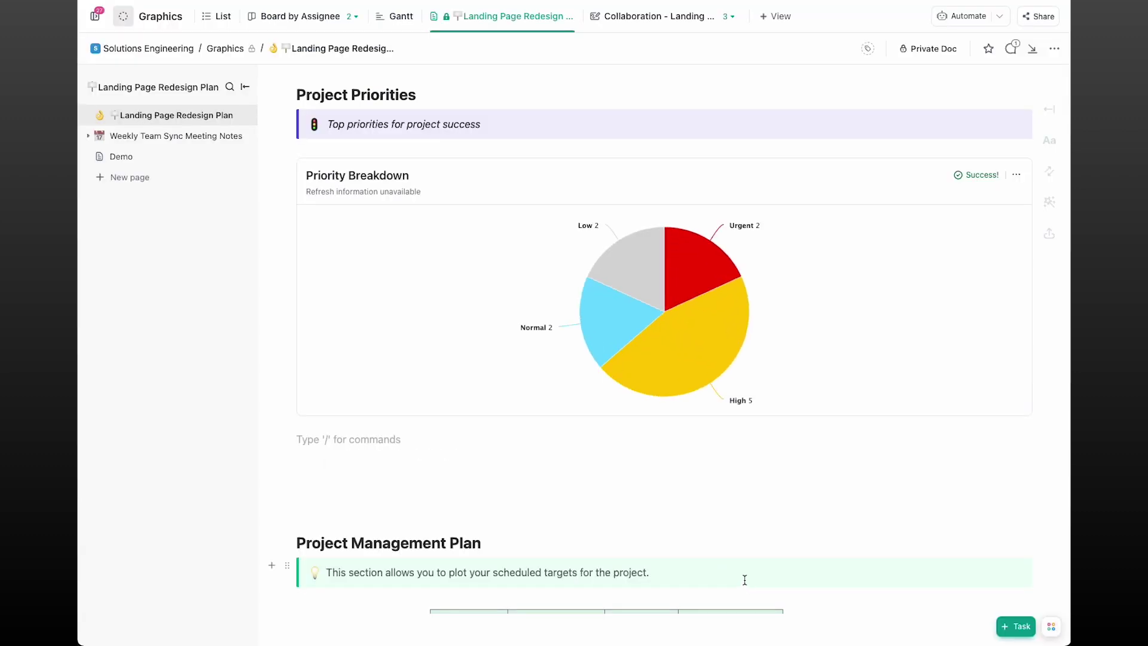
click(699, 364)
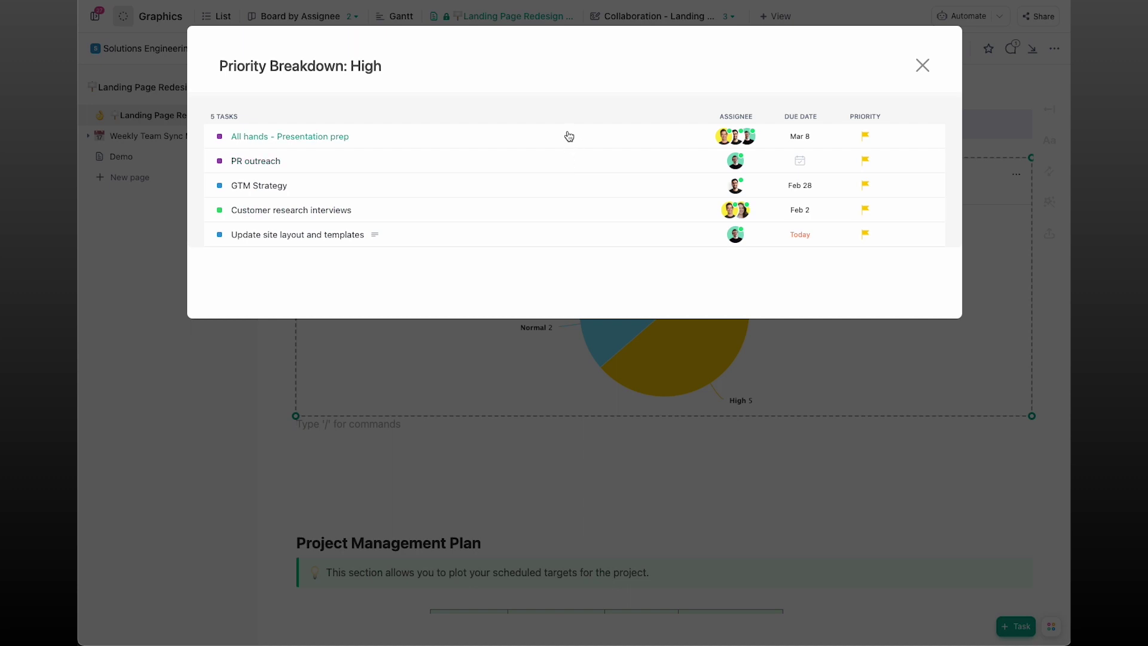
Comment 'This is ready to go!' on Update site layout and templates and mark it Done.
click(531, 243)
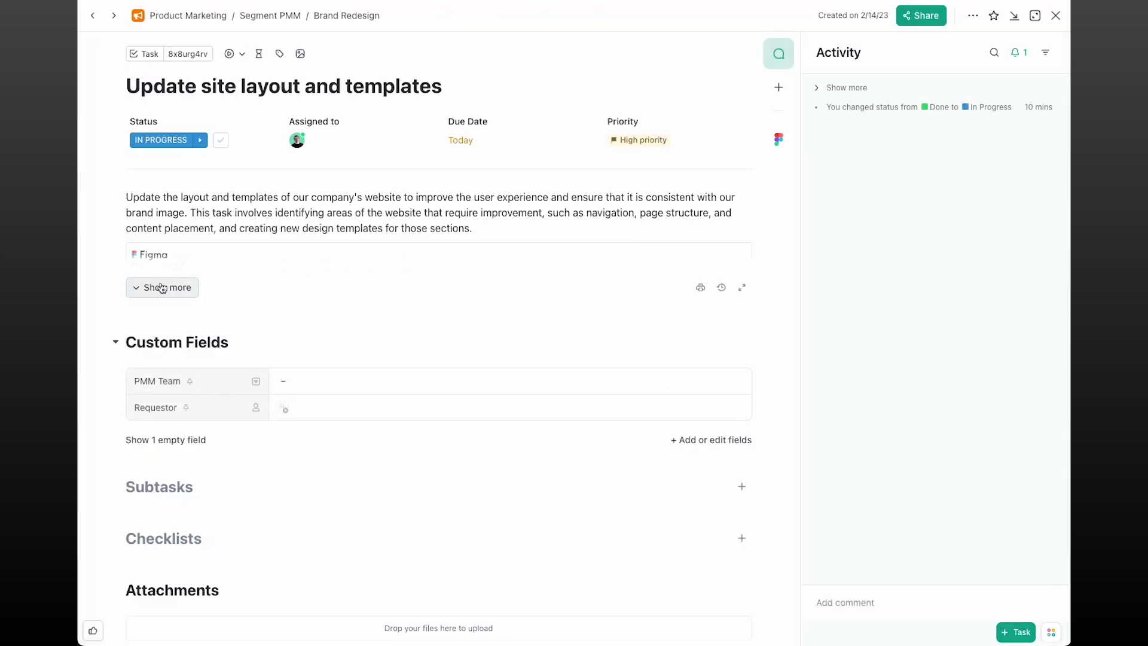
click(158, 287)
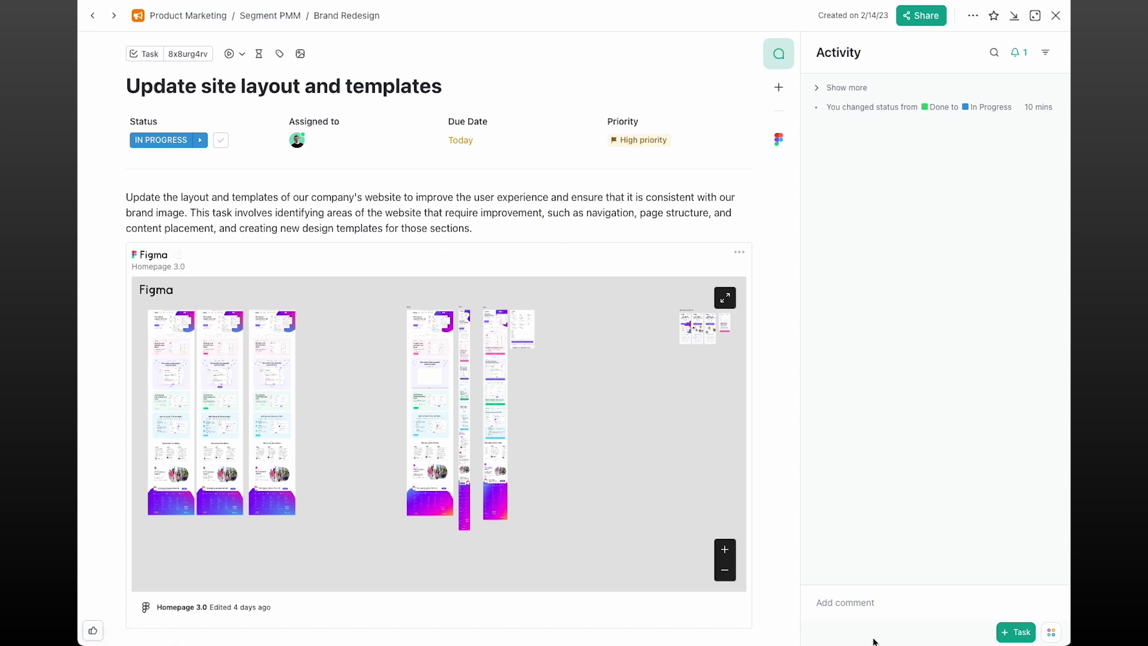
click(879, 606)
text(This is ready to go!)
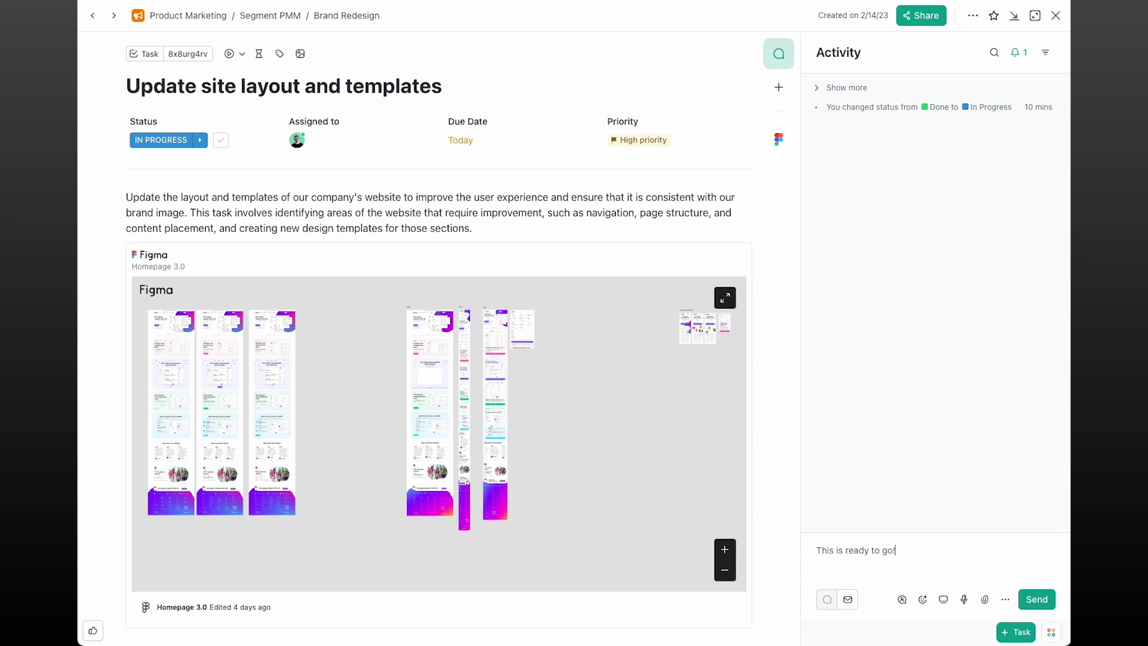
click(1042, 602)
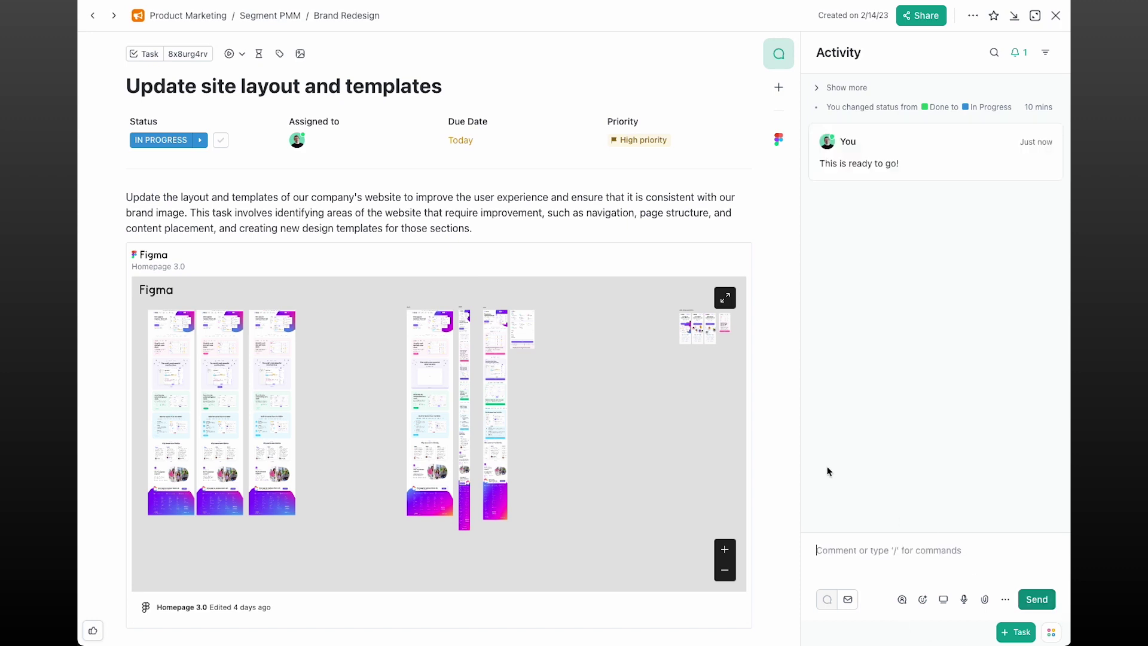
click(154, 147)
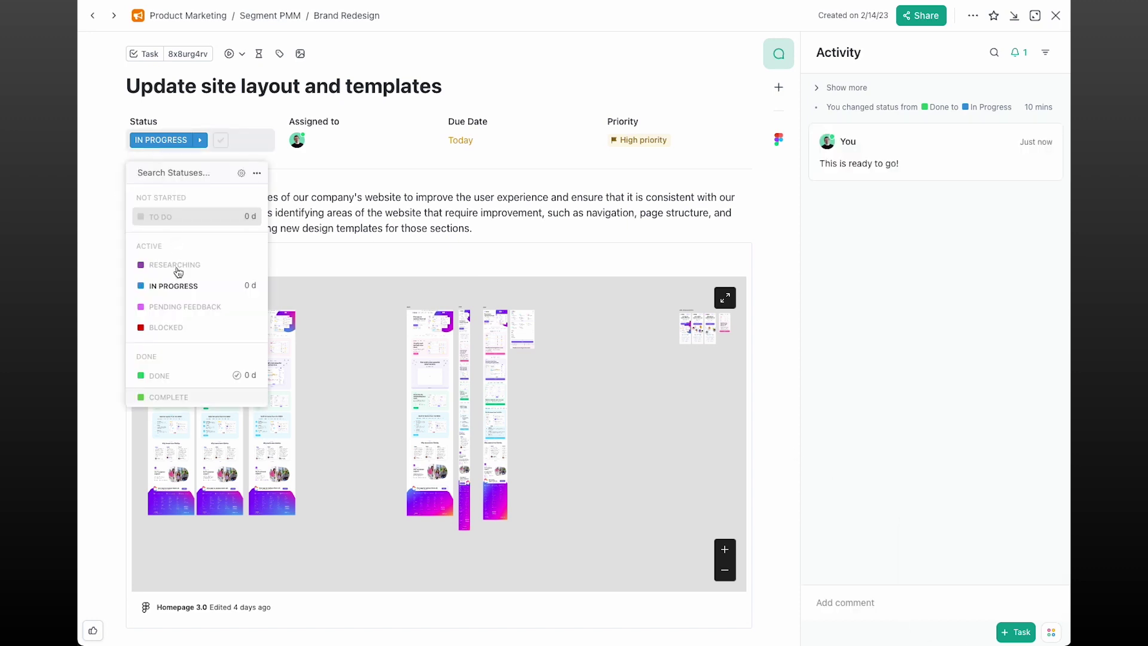
click(175, 377)
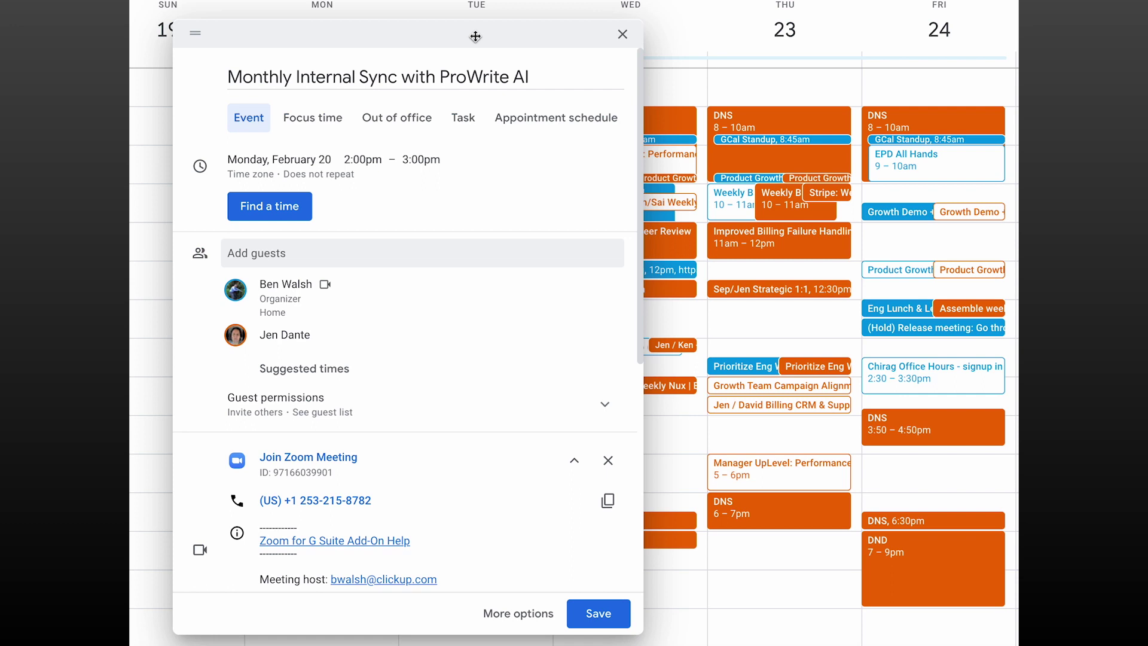
scroll(445, 299, down, 2)
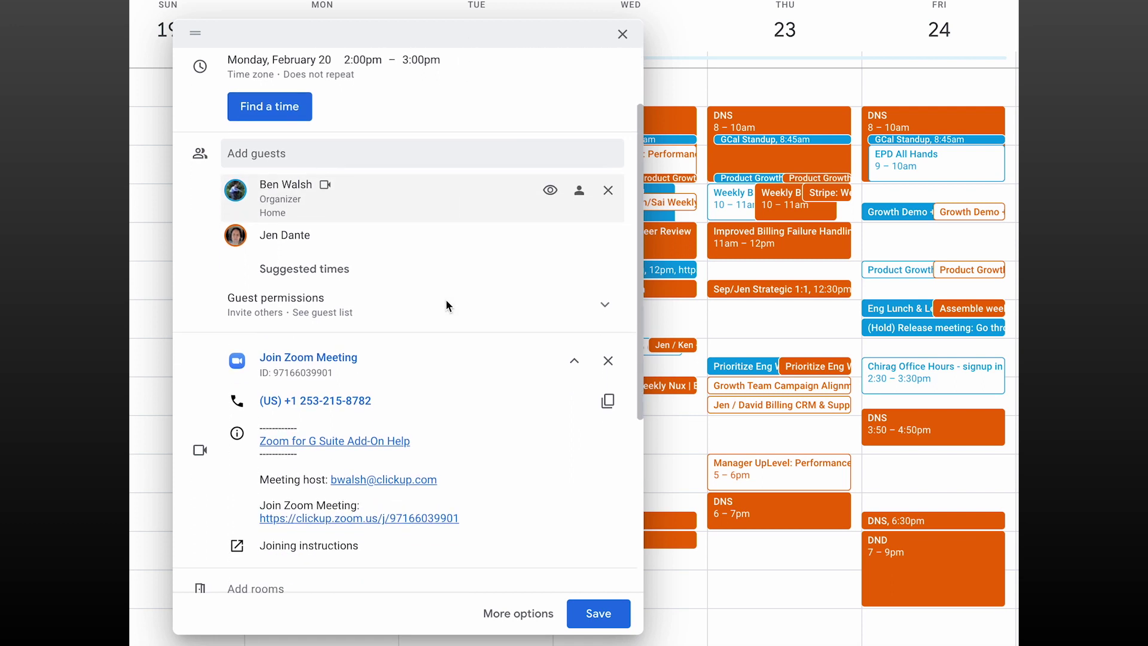
scroll(446, 299, down, 2)
scroll(431, 411, down, 1)
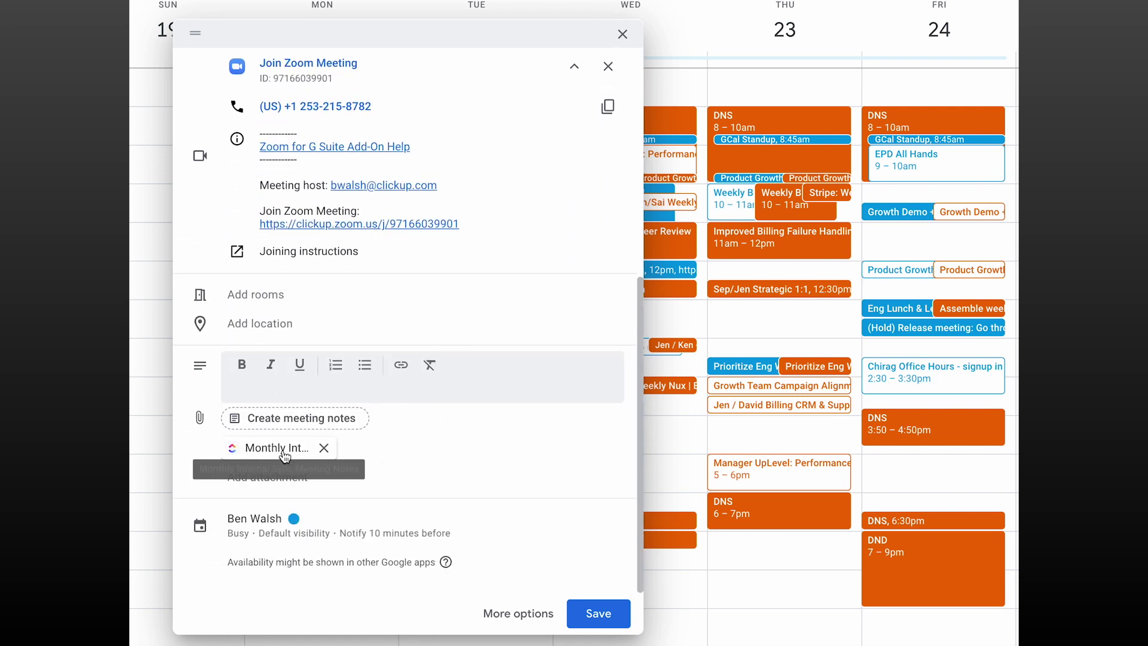
Attach a ClickUp Task to the event, viewable by anyone with the link.
click(270, 479)
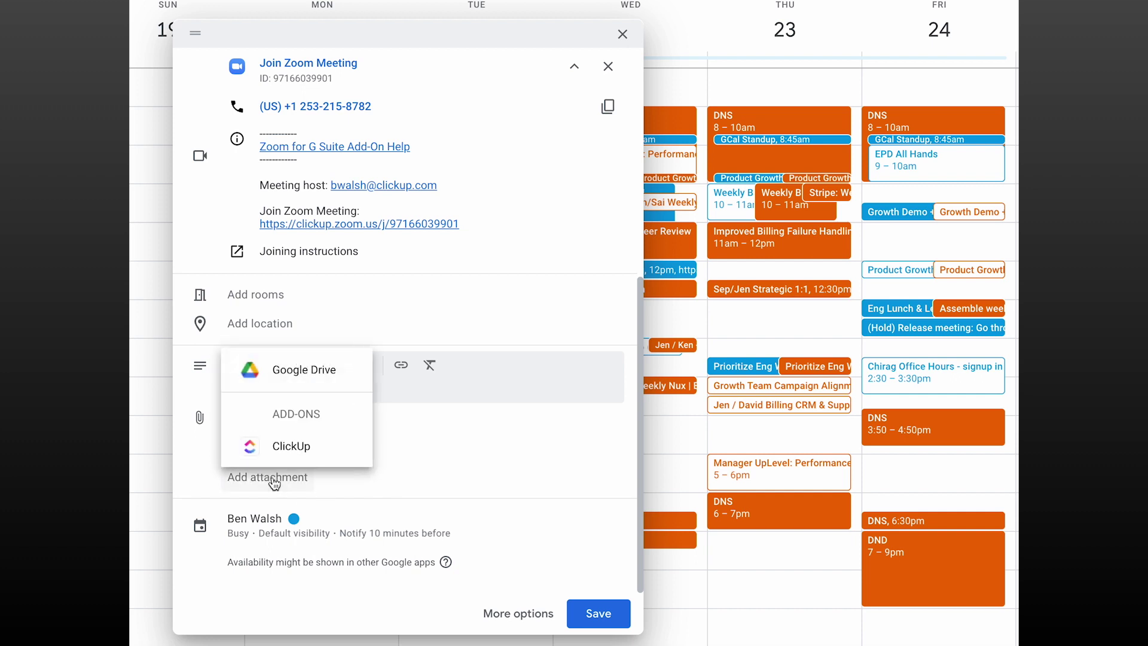
click(303, 448)
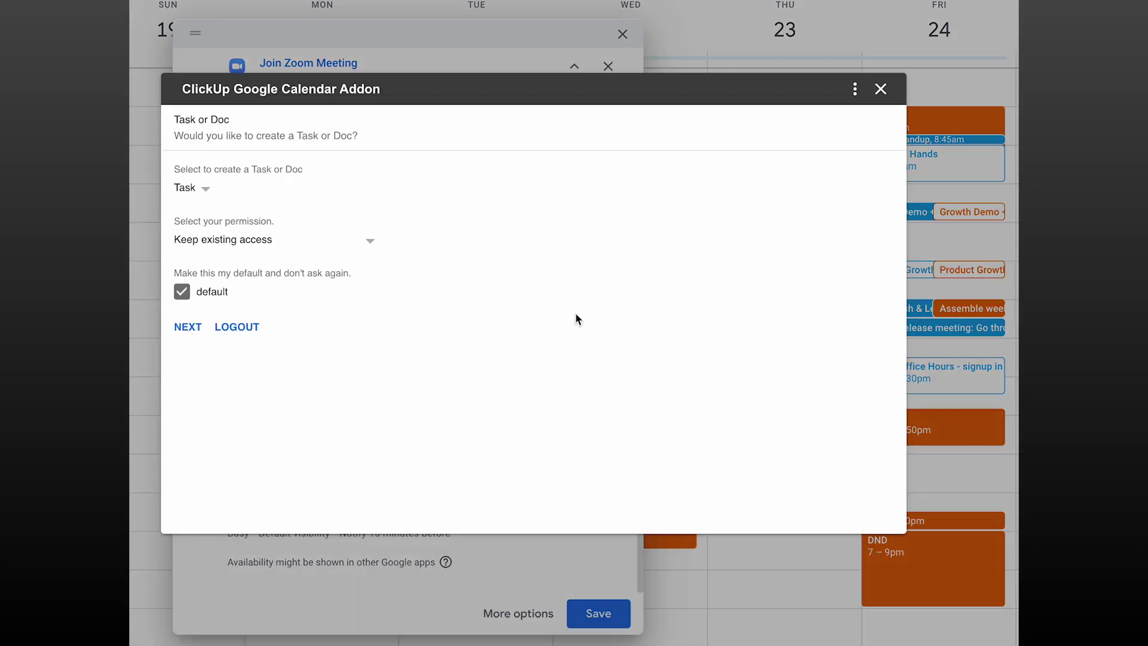
click(202, 194)
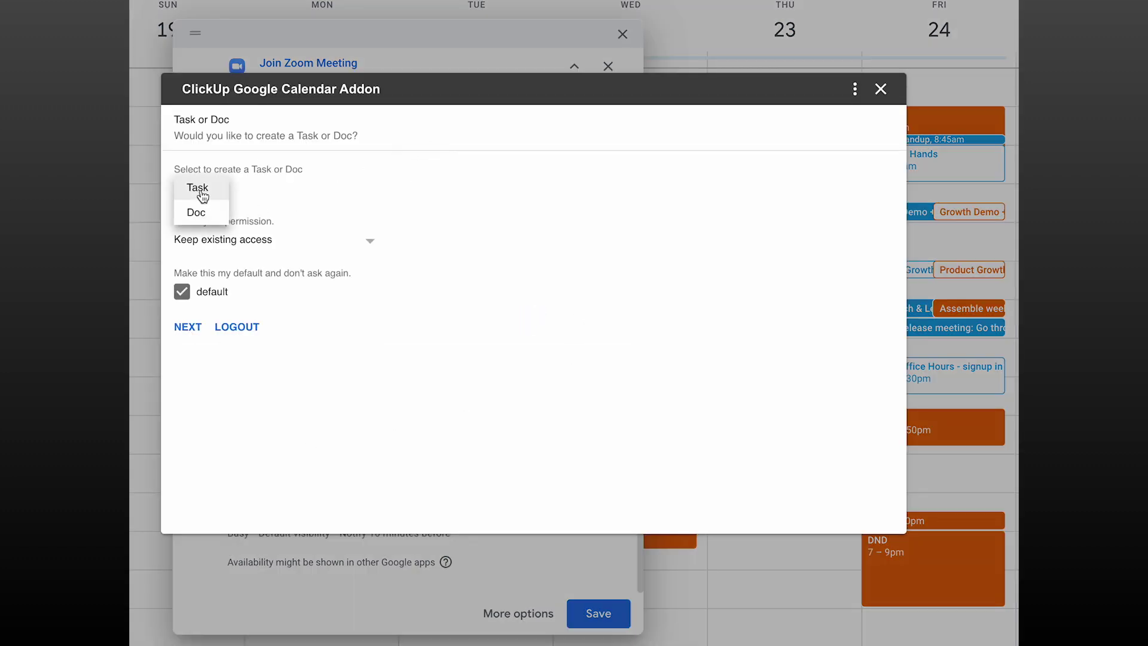
click(205, 189)
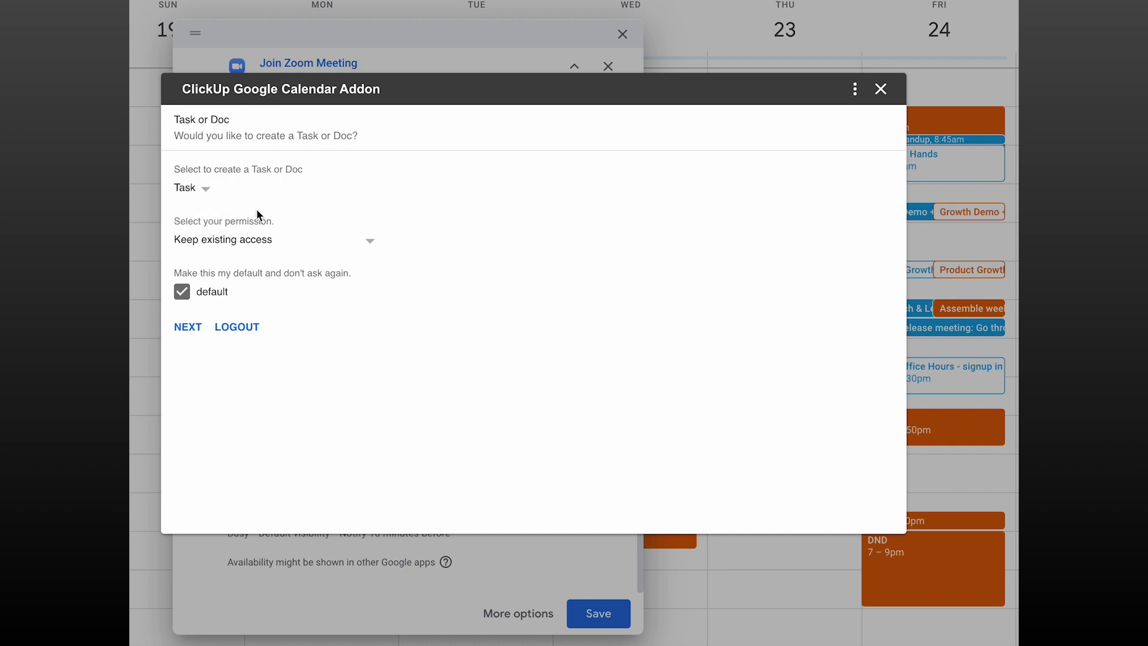
click(257, 243)
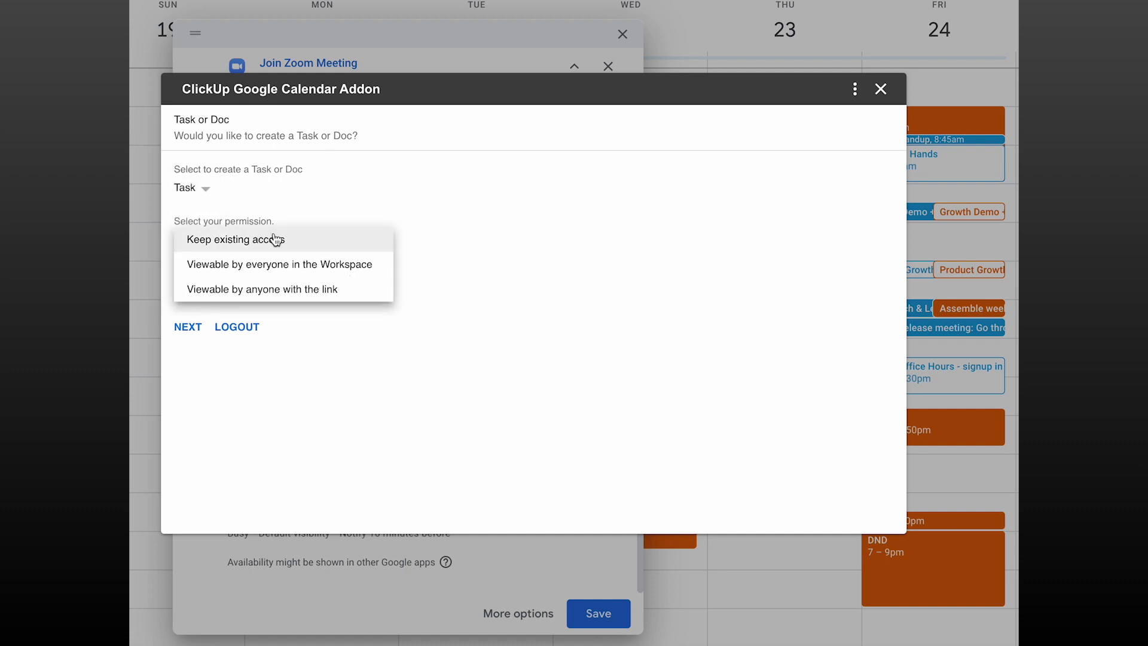
click(309, 292)
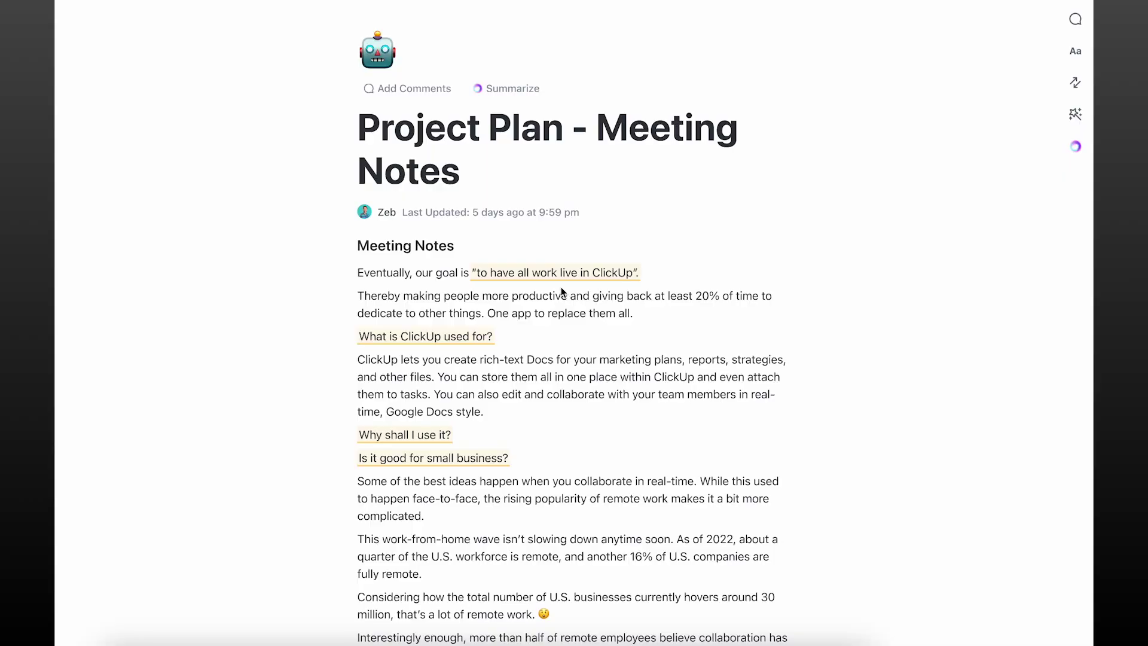
Insert an AI summary as the doc subtitle and summarize the remote-work paragraphs.
click(505, 88)
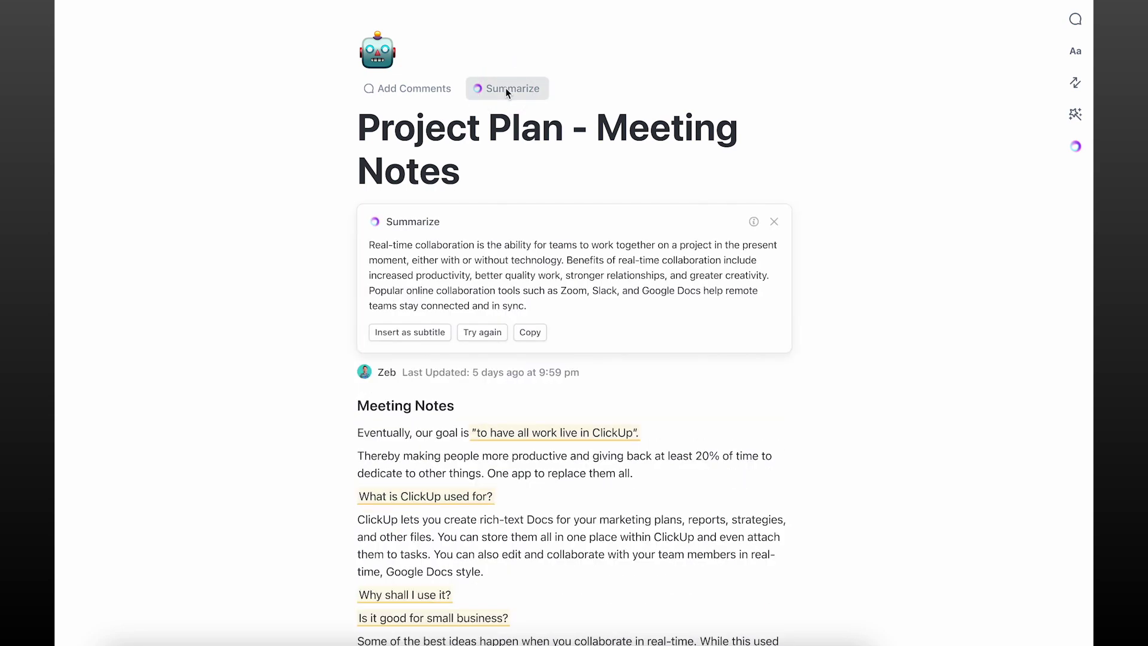
click(409, 331)
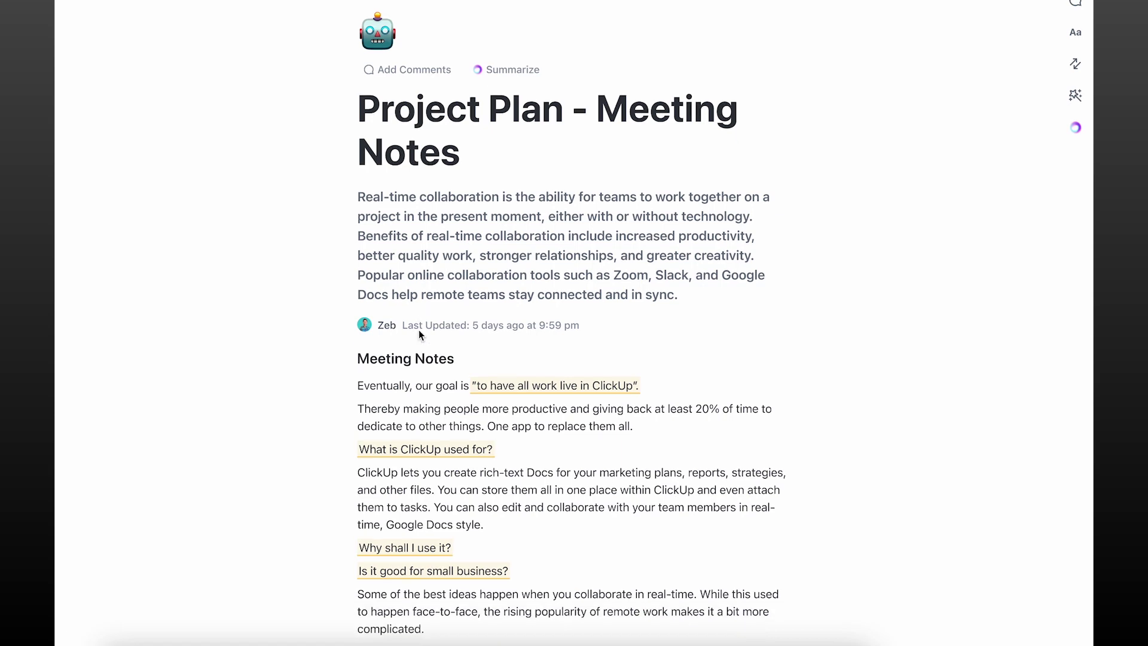
scroll(419, 334, down, 5)
scroll(435, 330, down, 2)
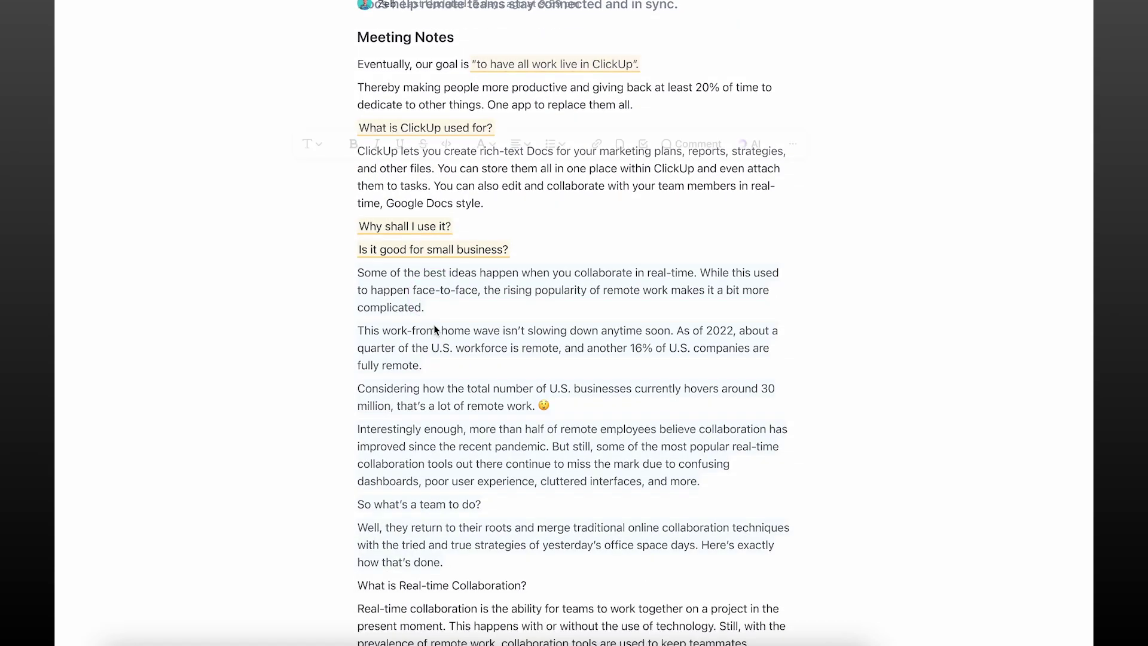
drag(435, 331, 436, 330)
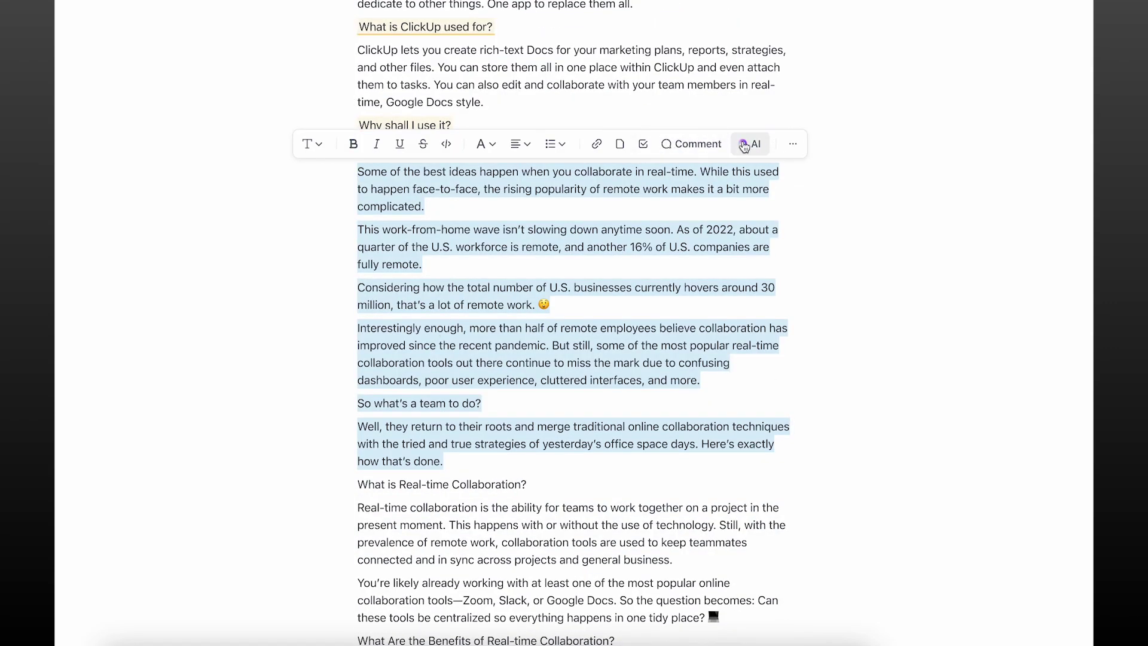
scroll(764, 170, up, 3)
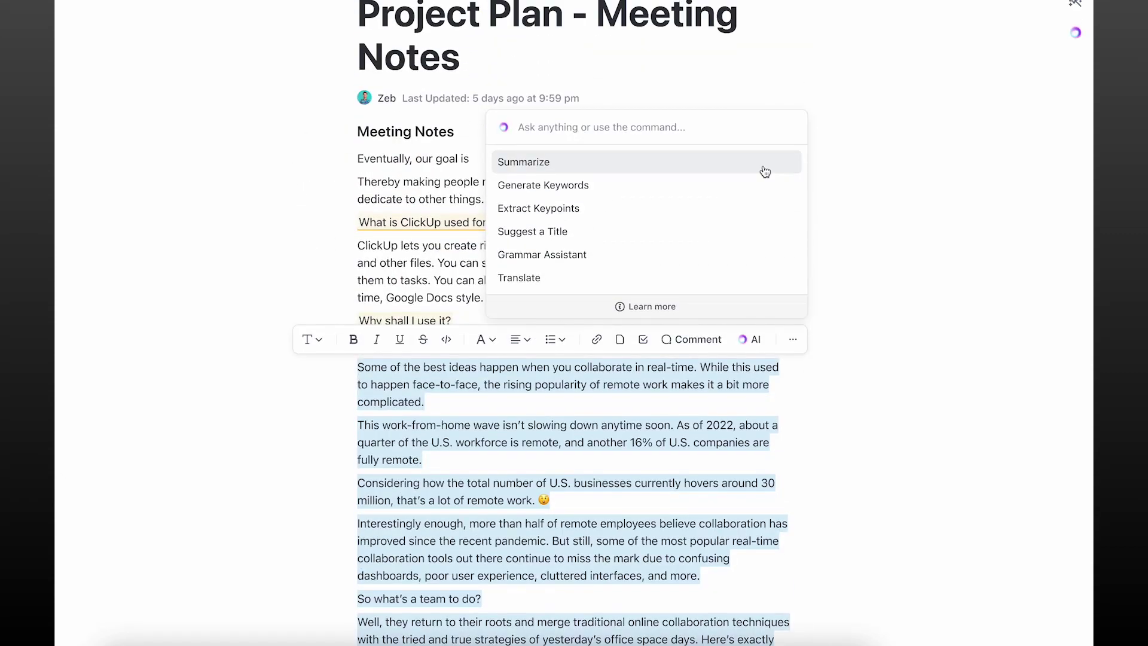
click(764, 164)
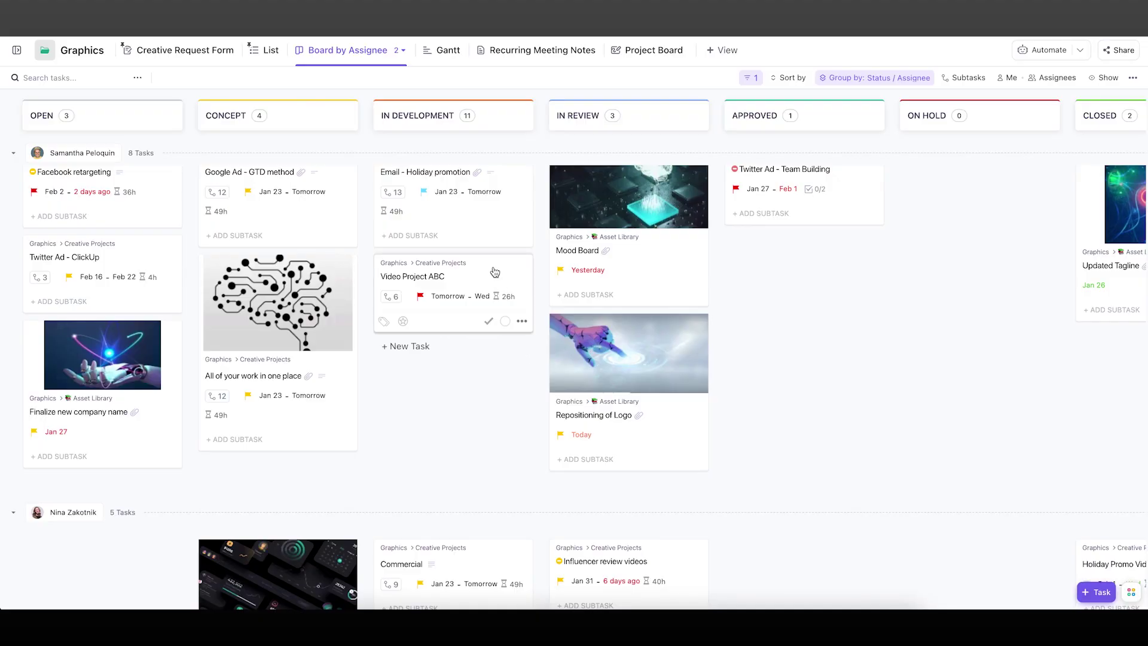
Move Repositioning of Logo to Approved, All of your work to In Development, and reassign two cards.
drag(492, 314, 490, 522)
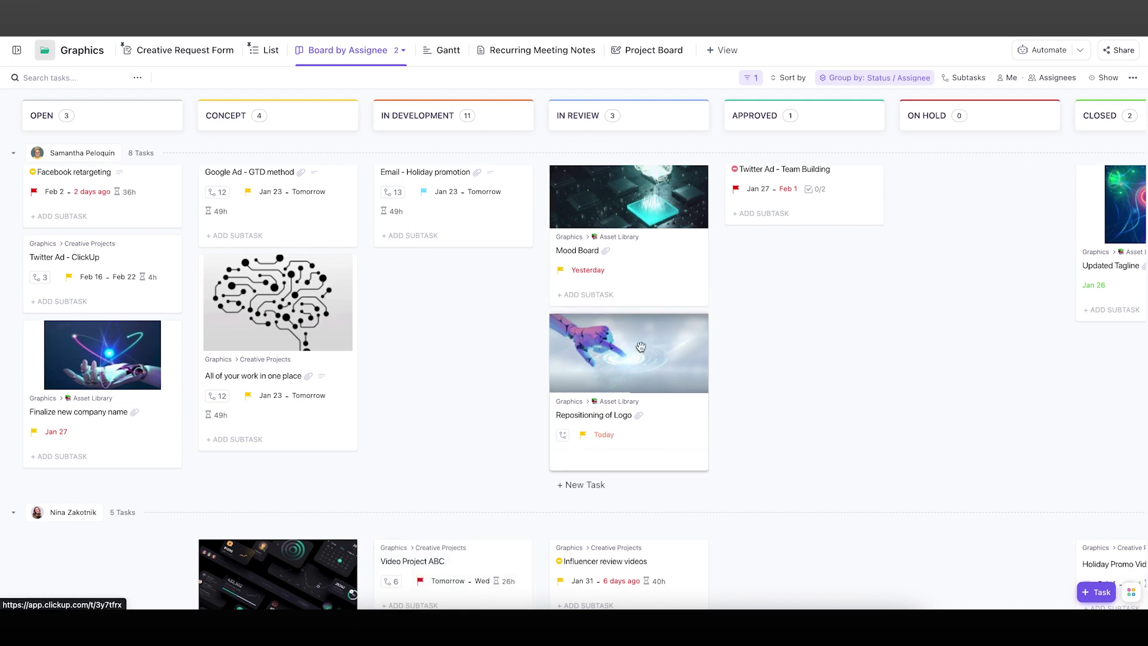
drag(640, 347, 809, 271)
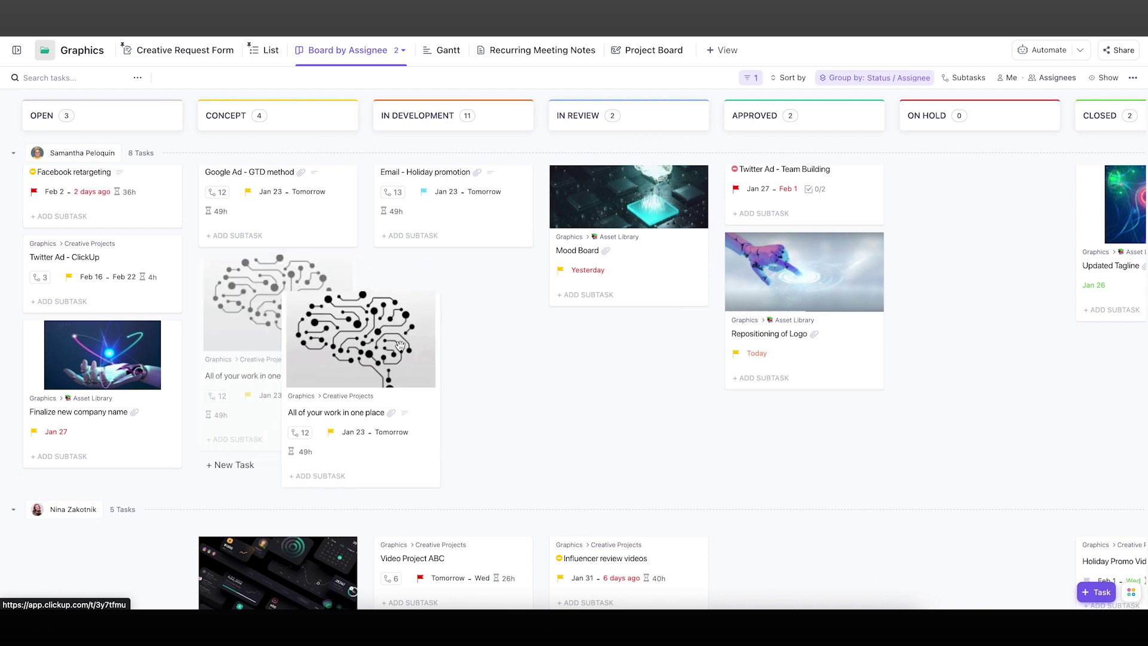
drag(286, 309, 465, 328)
scroll(350, 326, down, 1)
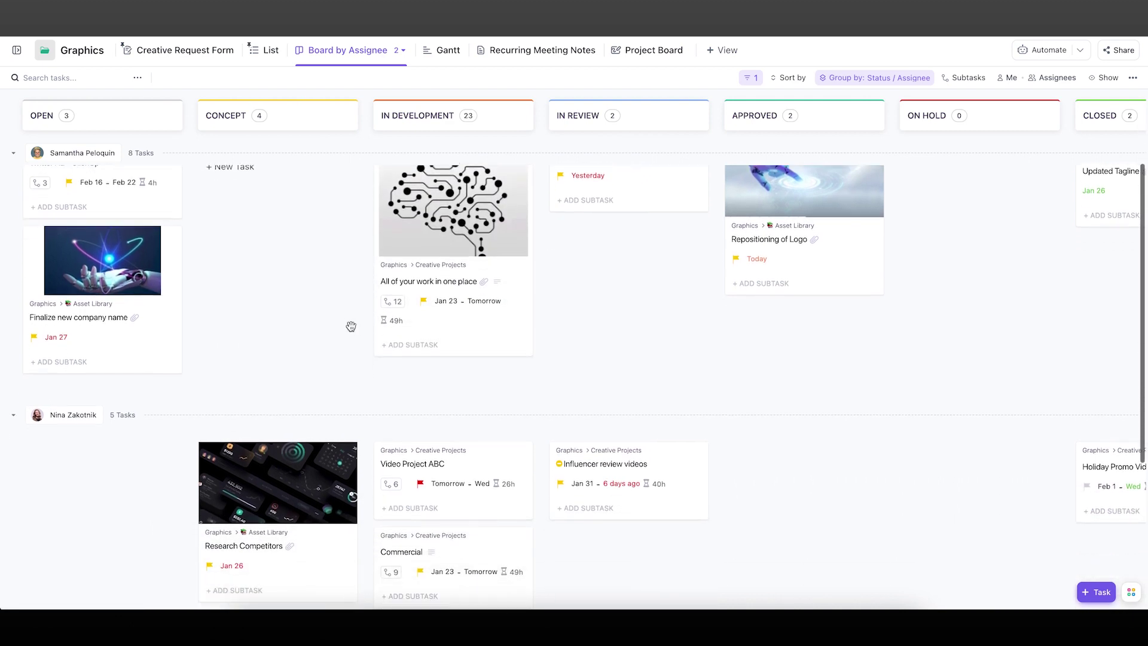
scroll(351, 327, down, 1)
scroll(351, 329, down, 2)
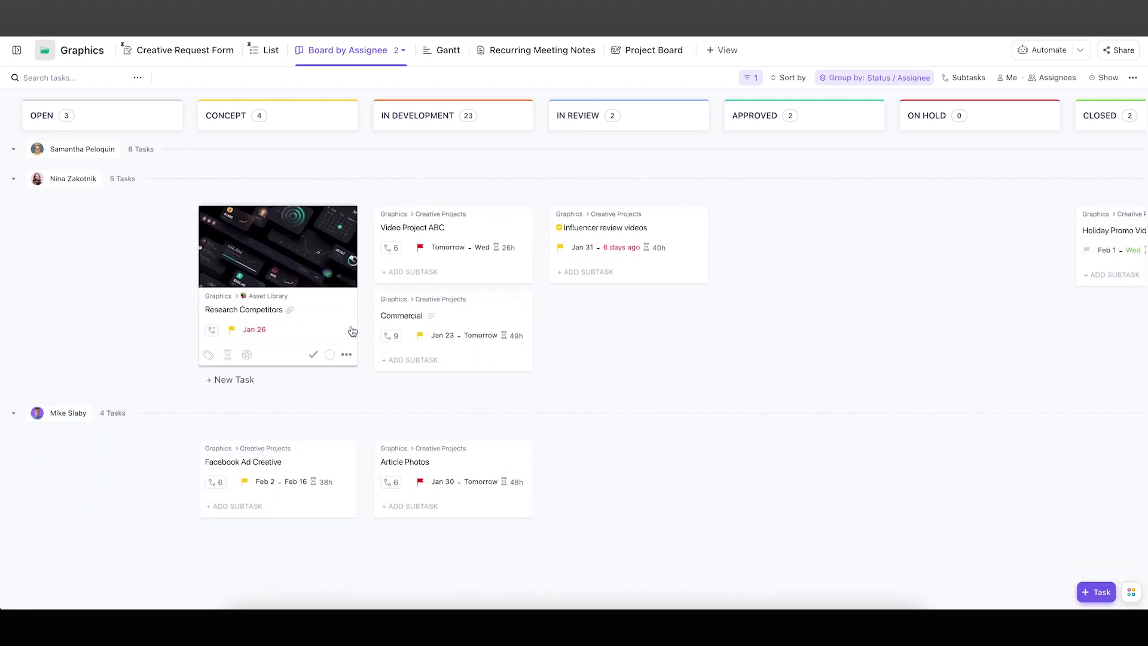
drag(308, 266, 332, 410)
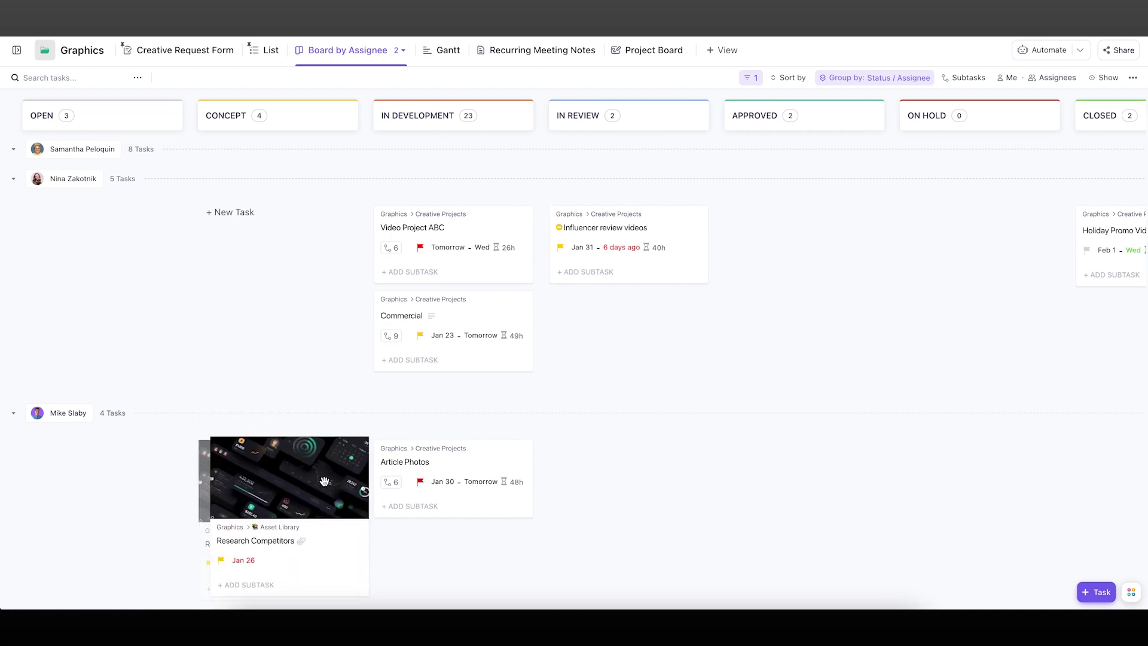
scroll(332, 409, up, 1)
scroll(330, 410, up, 2)
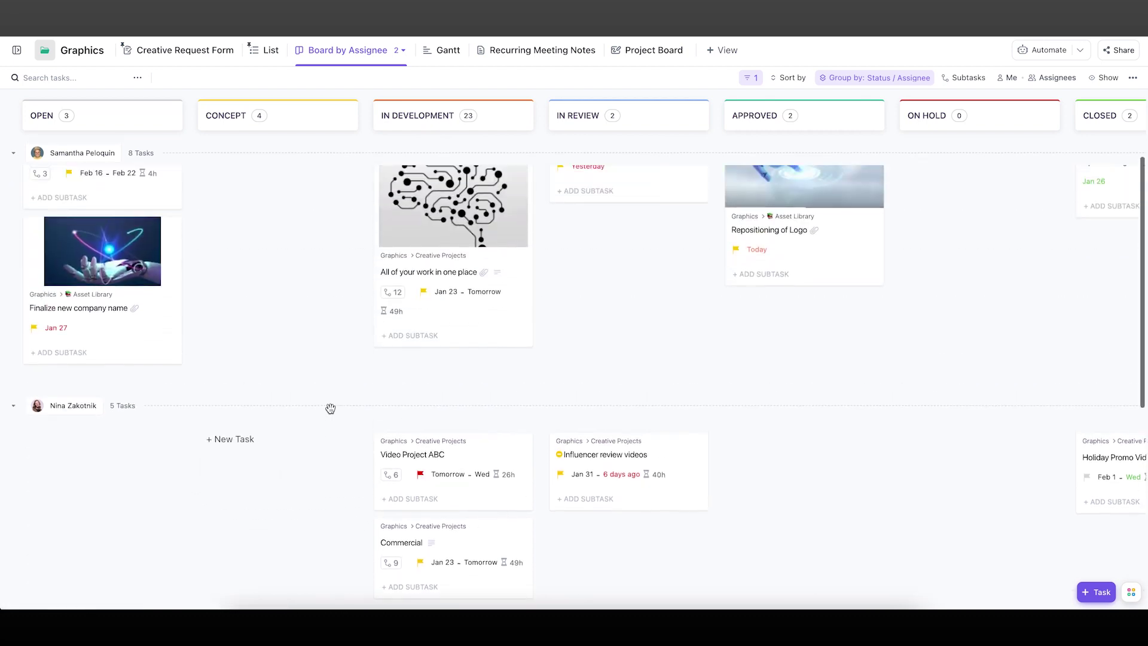